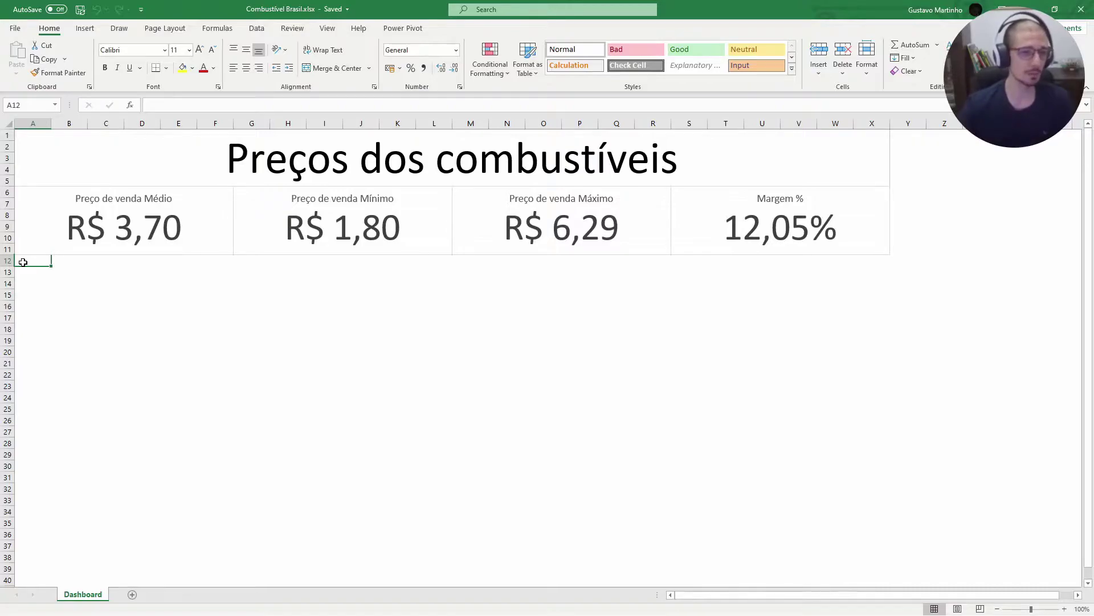
- Insert a PivotChart from this workbook's Data Model on the existing Dashboard sheet at A12 and place it directly beneath the average price card
{"action": "left_click", "coordinate": [85, 28]}
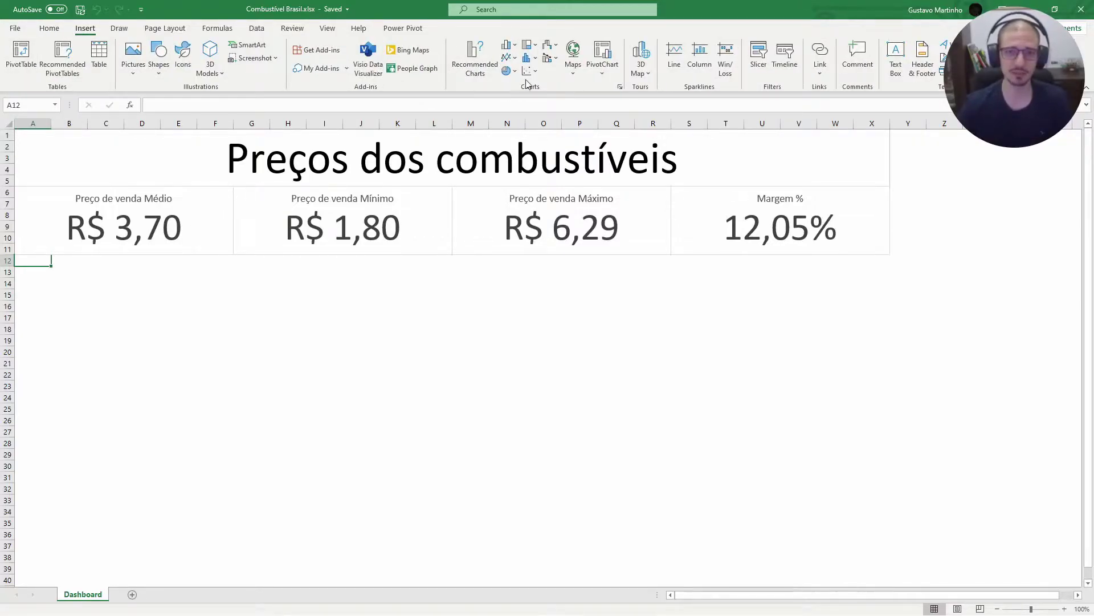
{"action": "left_click", "coordinate": [507, 58]}
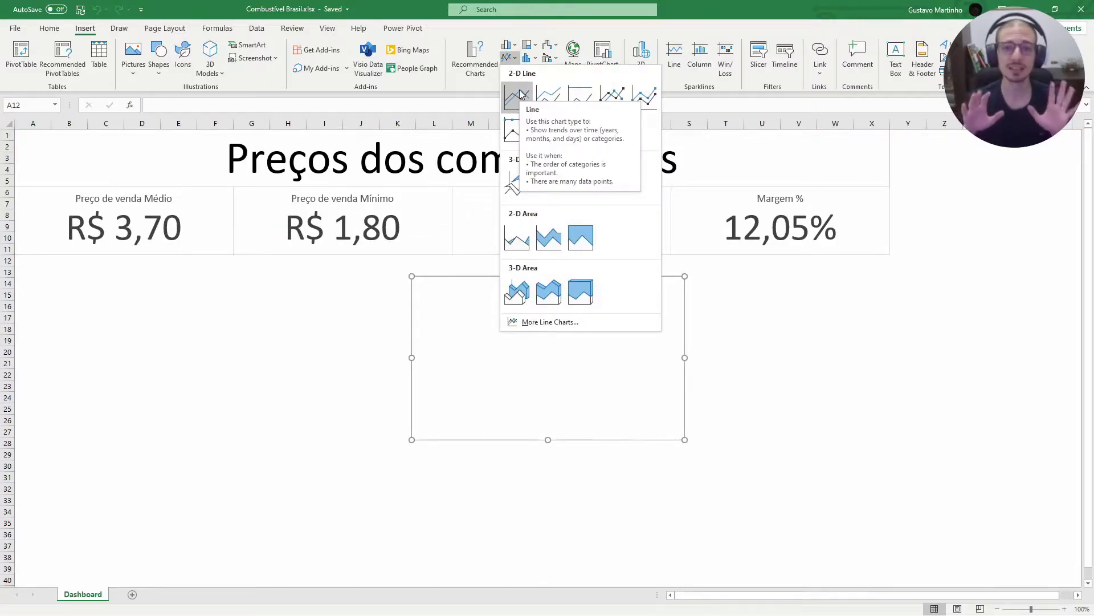
{"action": "left_click", "coordinate": [619, 29]}
{"action": "left_click", "coordinate": [596, 67]}
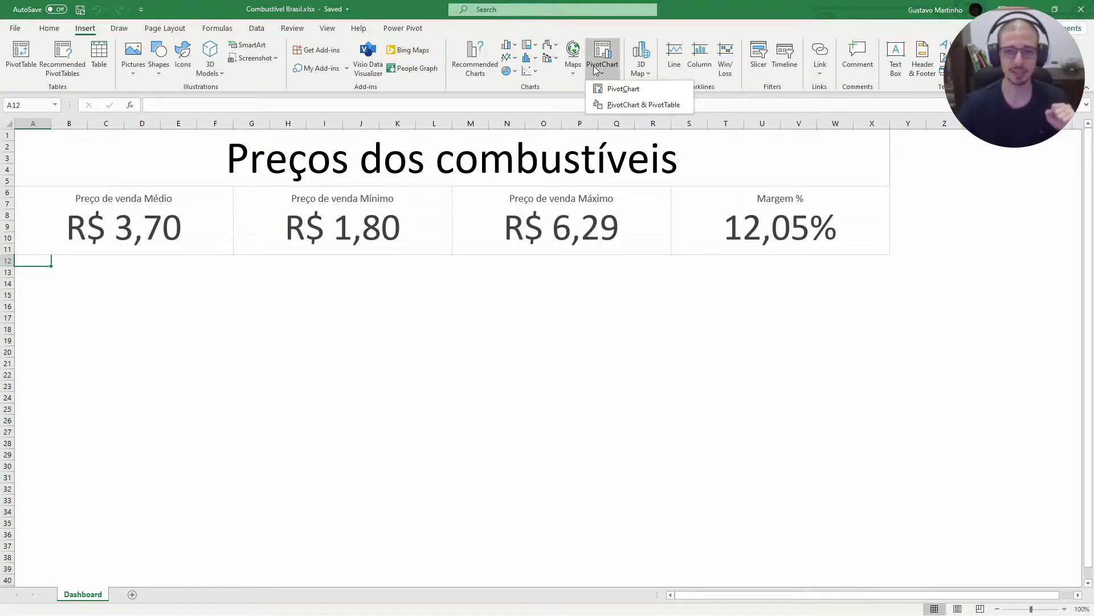
{"action": "left_click", "coordinate": [647, 89]}
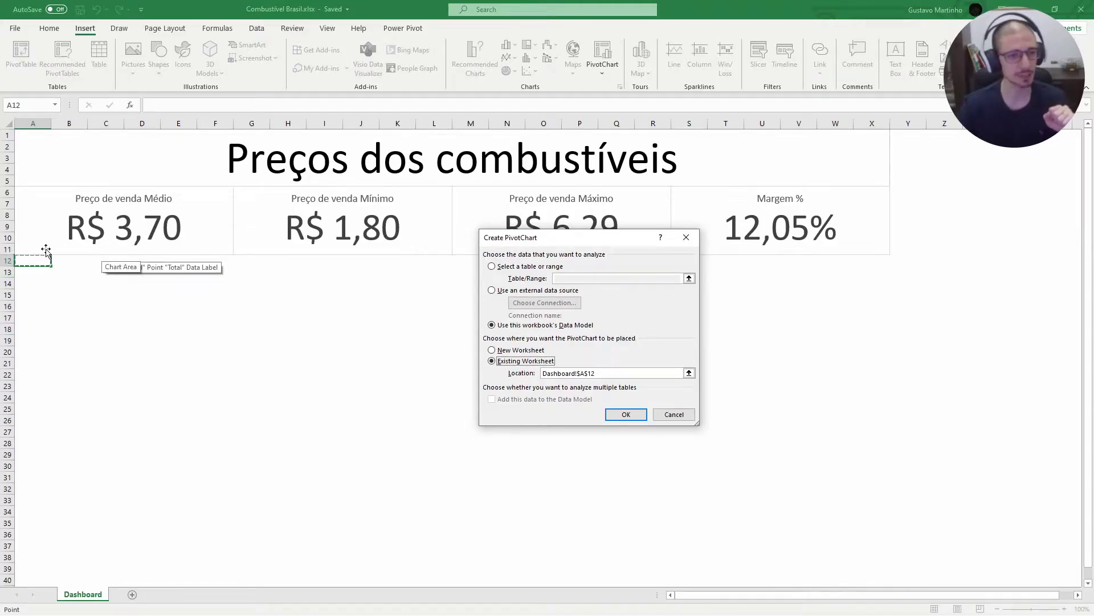
{"action": "left_click", "coordinate": [612, 416]}
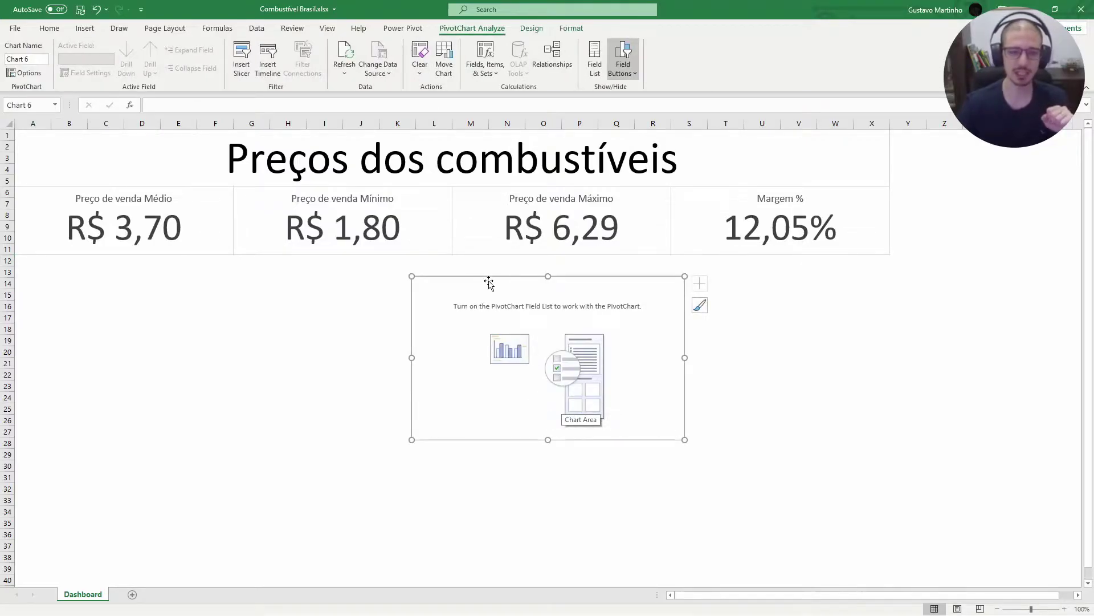
{"action": "left_click_drag", "start_coordinate": [472, 293], "coordinate": [81, 268]}
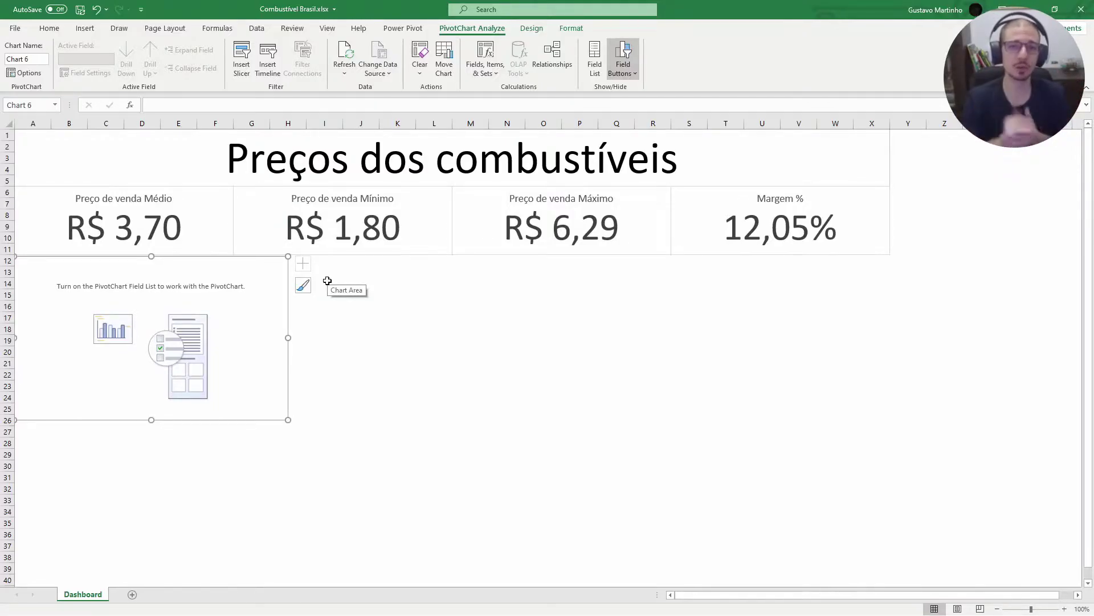
- Show the chart's field list, search the fields for "valor", and add Média Valor Venda as the chart's values
{"action": "left_click", "coordinate": [597, 62]}
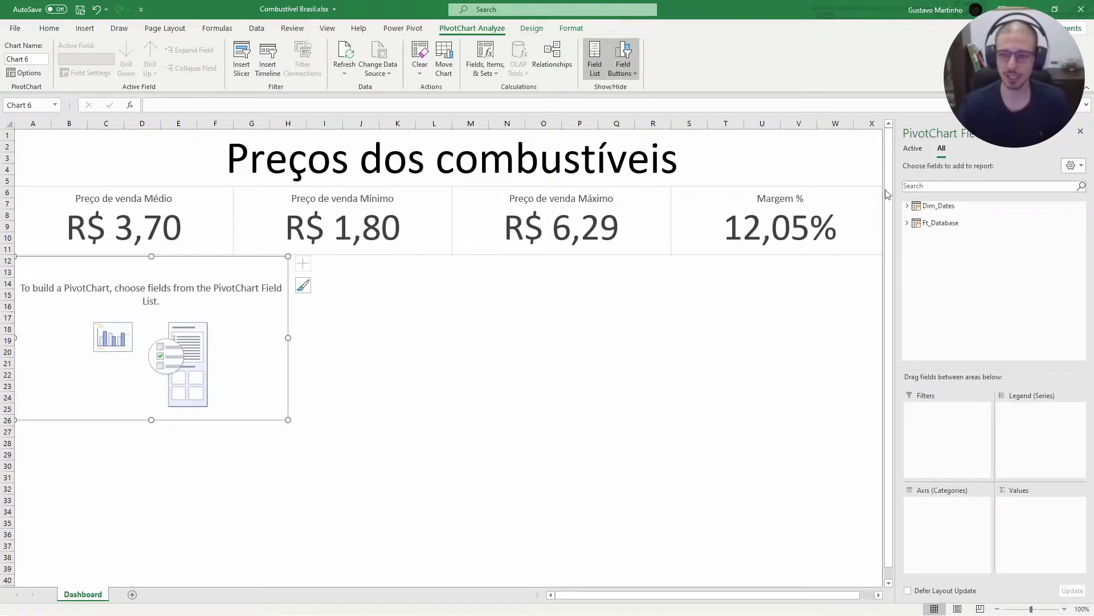
{"action": "left_click", "coordinate": [910, 224]}
{"action": "left_click", "coordinate": [909, 224]}
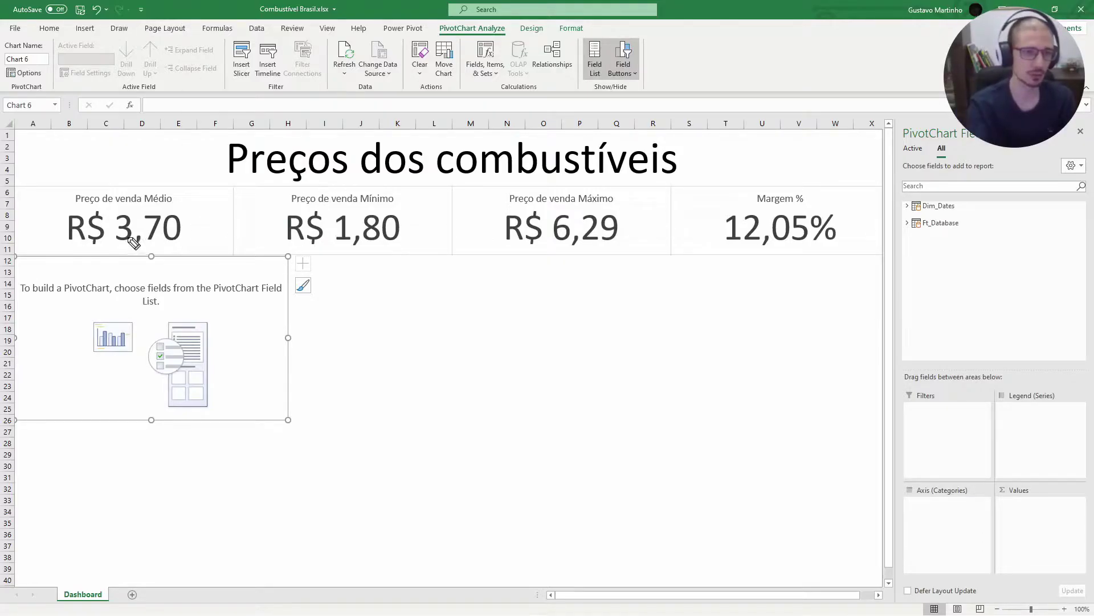
{"action": "mouse_move", "coordinate": [75, 189]}
{"action": "left_mouse_down"}
{"action": "mouse_move", "coordinate": [61, 200]}
{"action": "mouse_move", "coordinate": [76, 209]}
{"action": "left_mouse_up"}
{"action": "left_click_drag", "start_coordinate": [177, 187], "coordinate": [182, 209]}
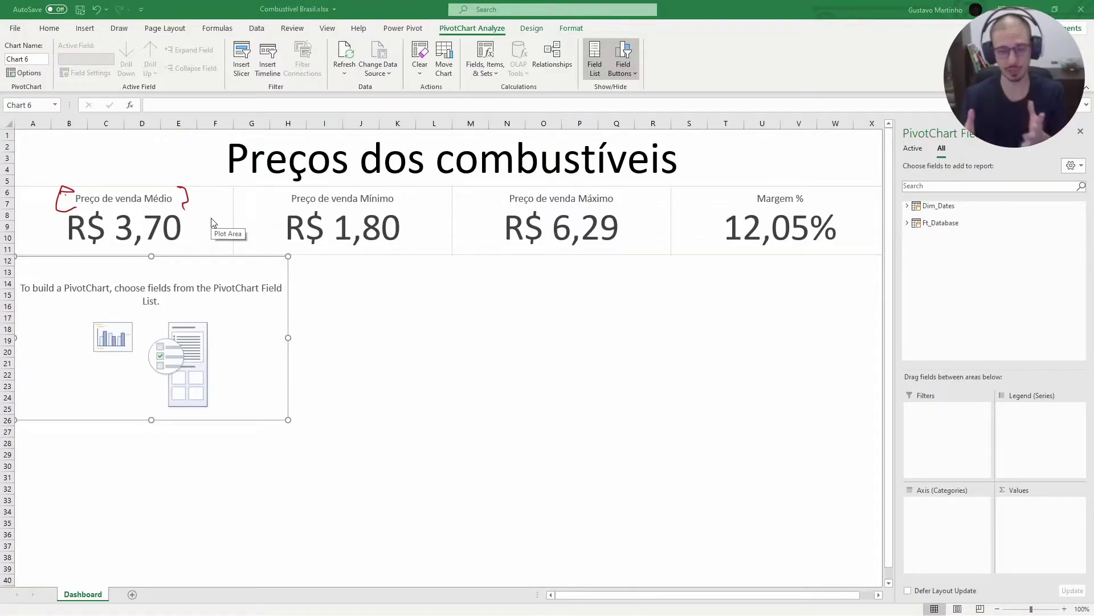
{"action": "left_click", "coordinate": [934, 186]}
{"action": "type", "text": "p"}
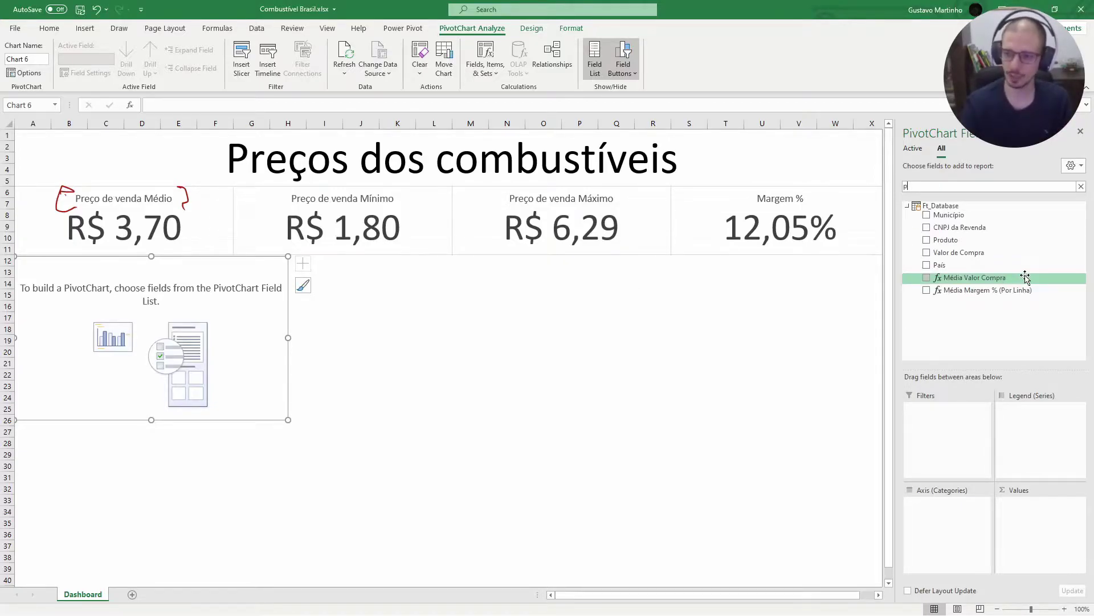
{"action": "key", "text": "BackSpace"}
{"action": "type", "text": "valor"}
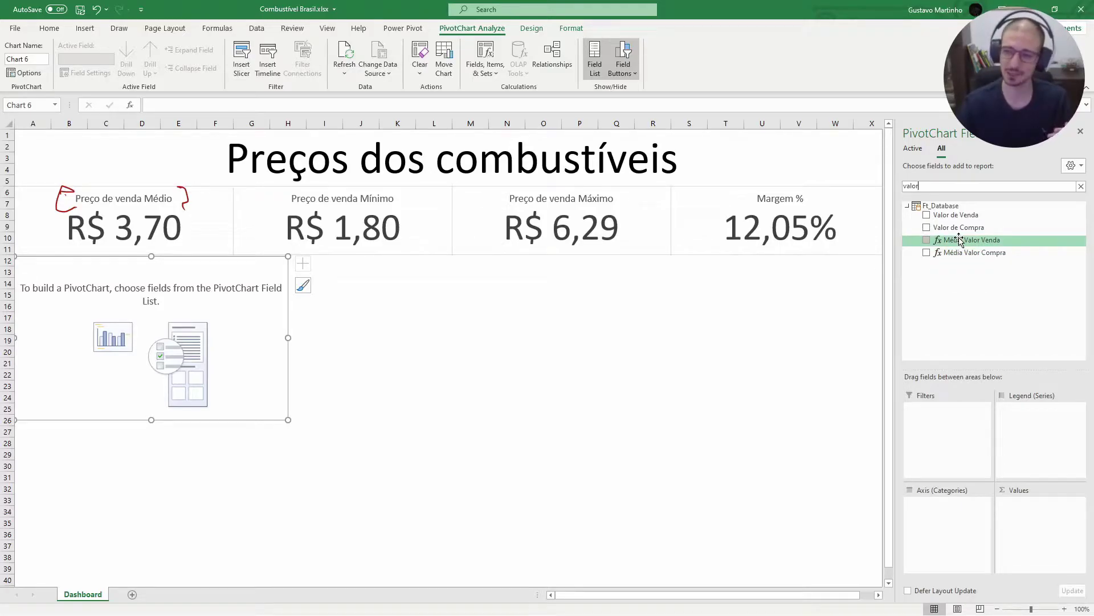
{"action": "left_click_drag", "start_coordinate": [960, 239], "coordinate": [1033, 514]}
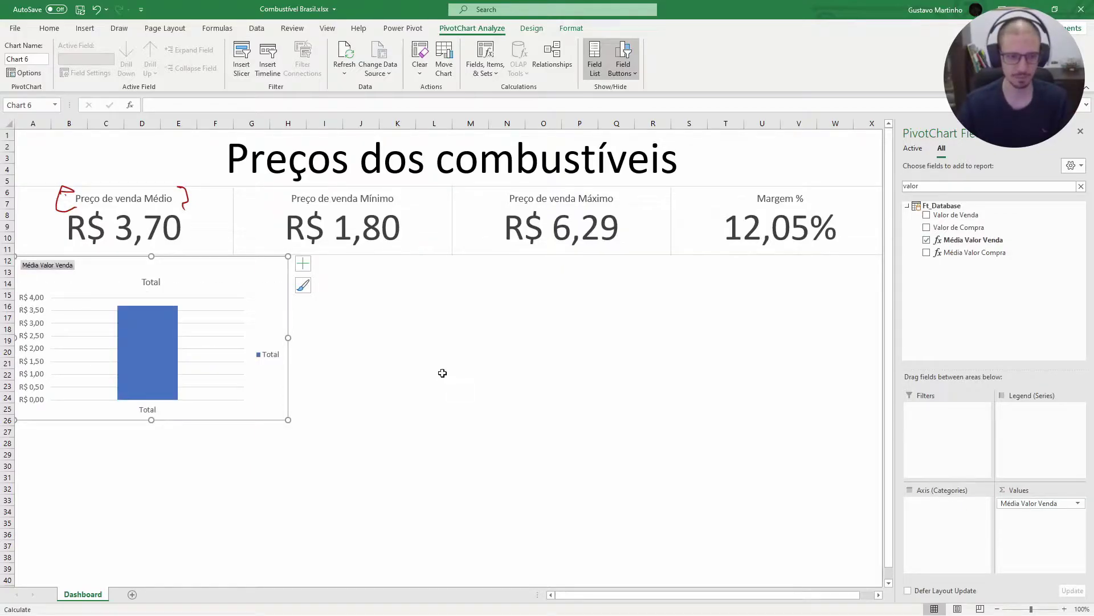
{"action": "mouse_move", "coordinate": [141, 317]}
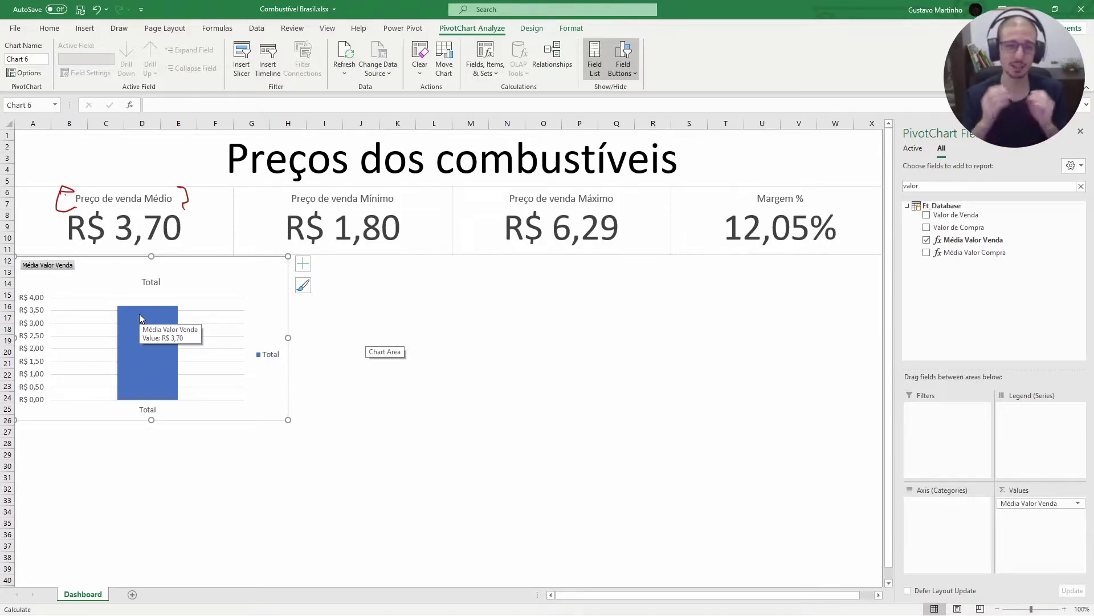
- Clear the field search and add Ano from the Dim_Dates table to the chart's category axis
{"action": "left_click", "coordinate": [1081, 186]}
{"action": "left_click", "coordinate": [908, 223]}
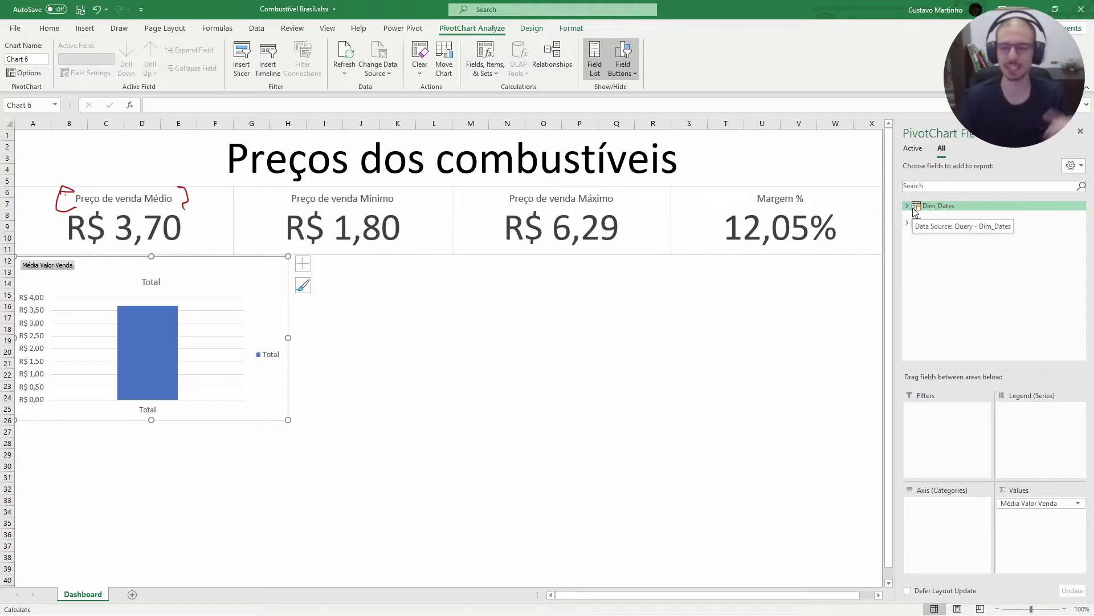
{"action": "left_click", "coordinate": [907, 205]}
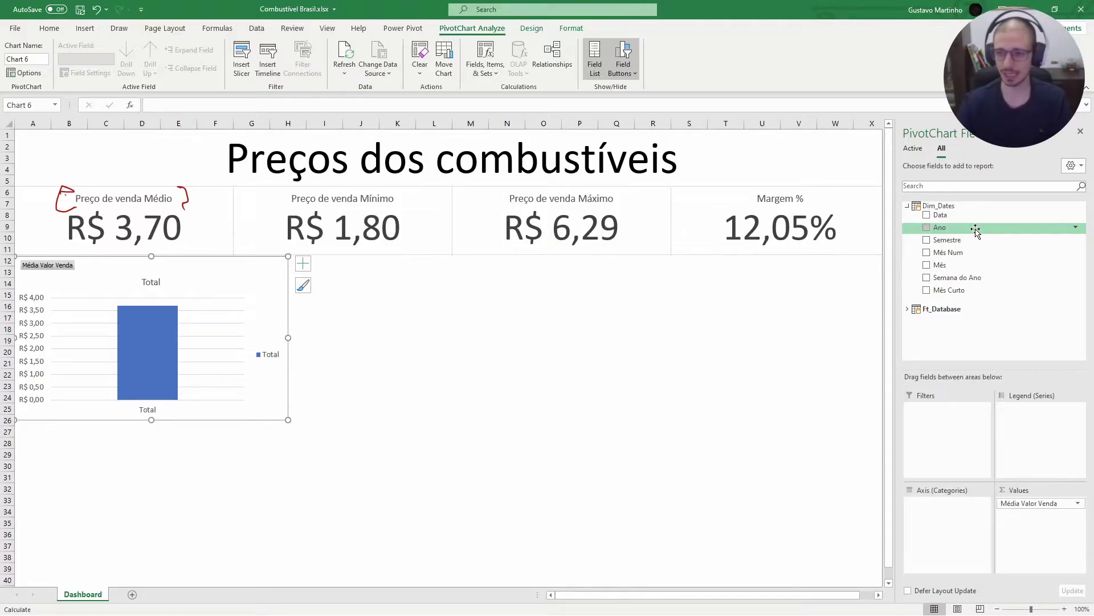
{"action": "left_click_drag", "start_coordinate": [976, 229], "coordinate": [962, 526]}
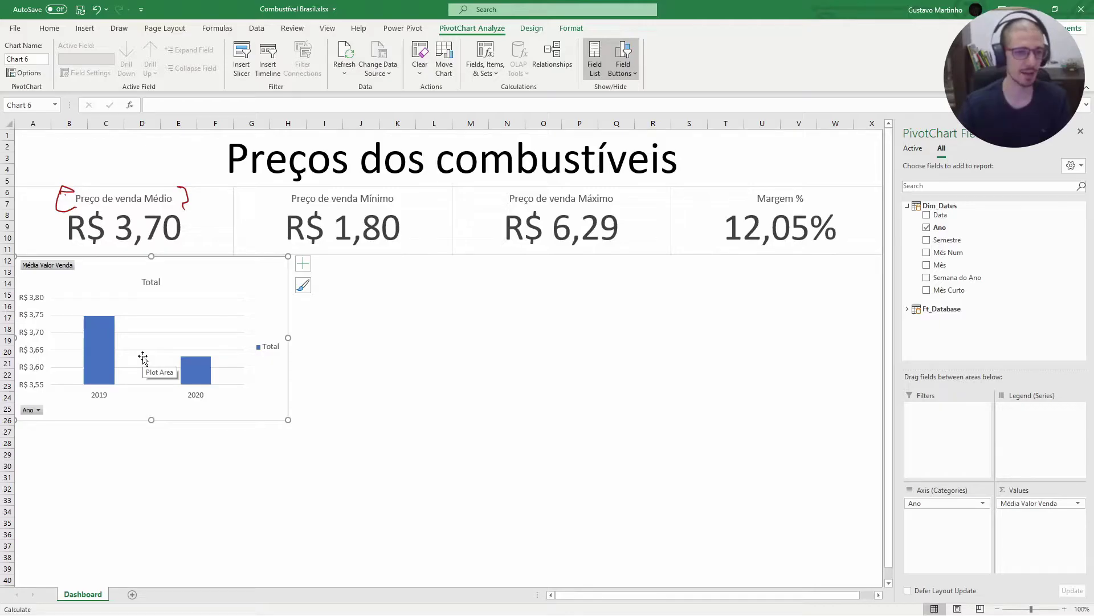
- Compare the 2019 and 2020 average sale price columns against the range of the chart's value axis
{"action": "mouse_move", "coordinate": [104, 341]}
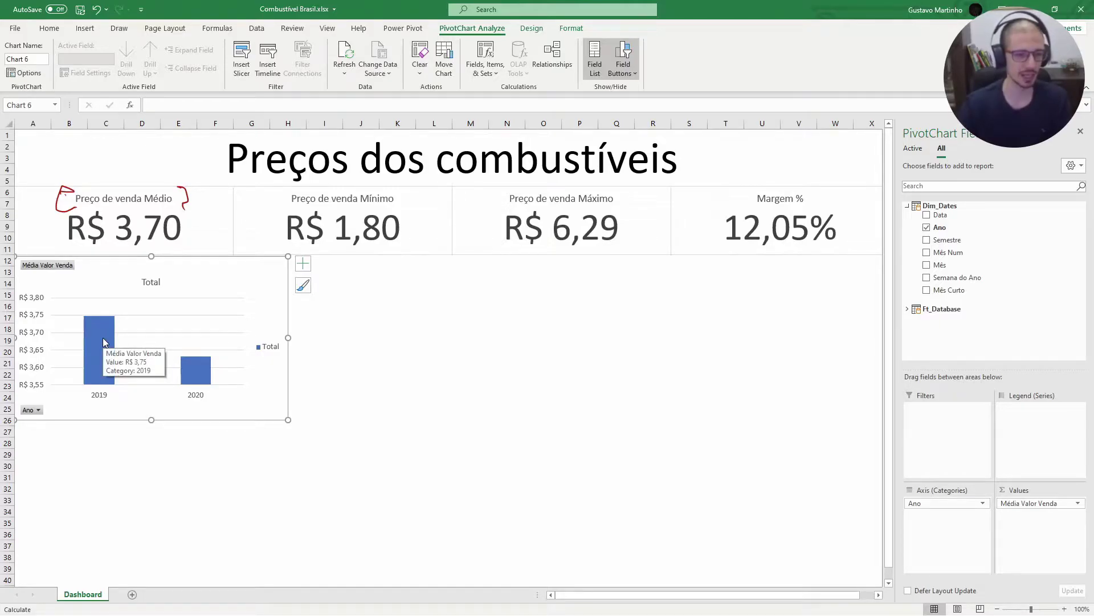
{"action": "mouse_move", "coordinate": [207, 373]}
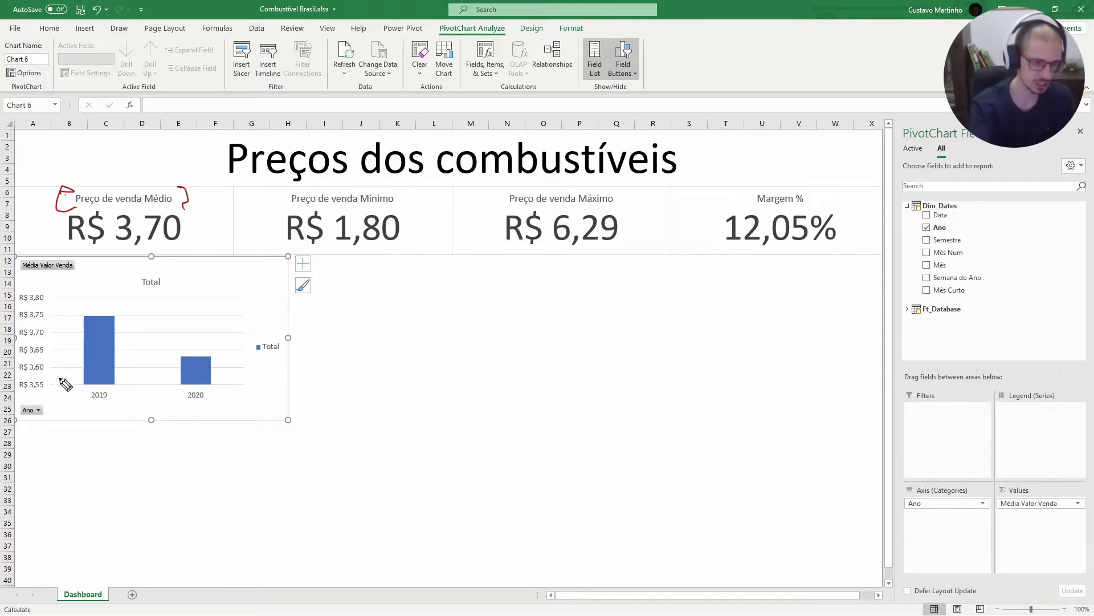
{"action": "left_click_drag", "start_coordinate": [25, 391], "coordinate": [39, 392]}
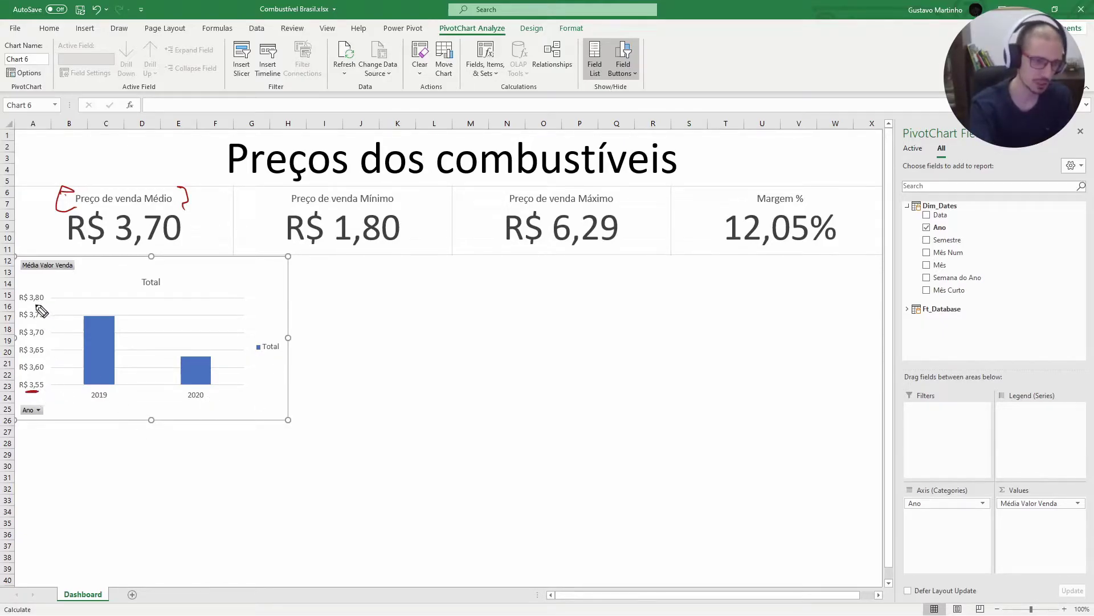
{"action": "left_click_drag", "start_coordinate": [26, 303], "coordinate": [42, 303]}
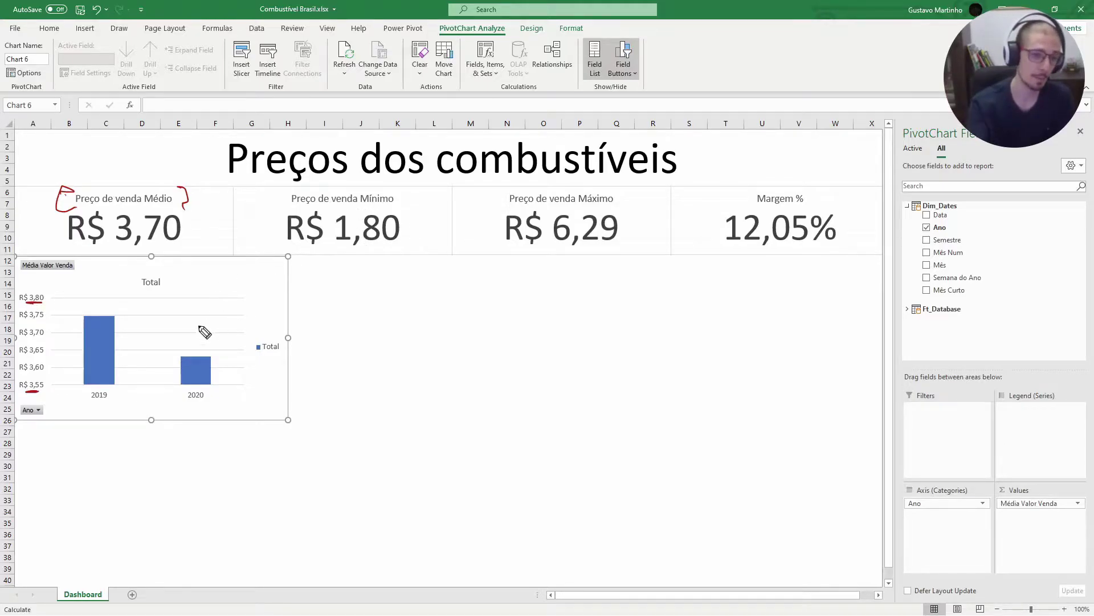
{"action": "mouse_move", "coordinate": [129, 323]}
{"action": "left_mouse_down"}
{"action": "mouse_move", "coordinate": [181, 351]}
{"action": "mouse_move", "coordinate": [165, 354]}
{"action": "mouse_move", "coordinate": [135, 318]}
{"action": "left_mouse_up"}
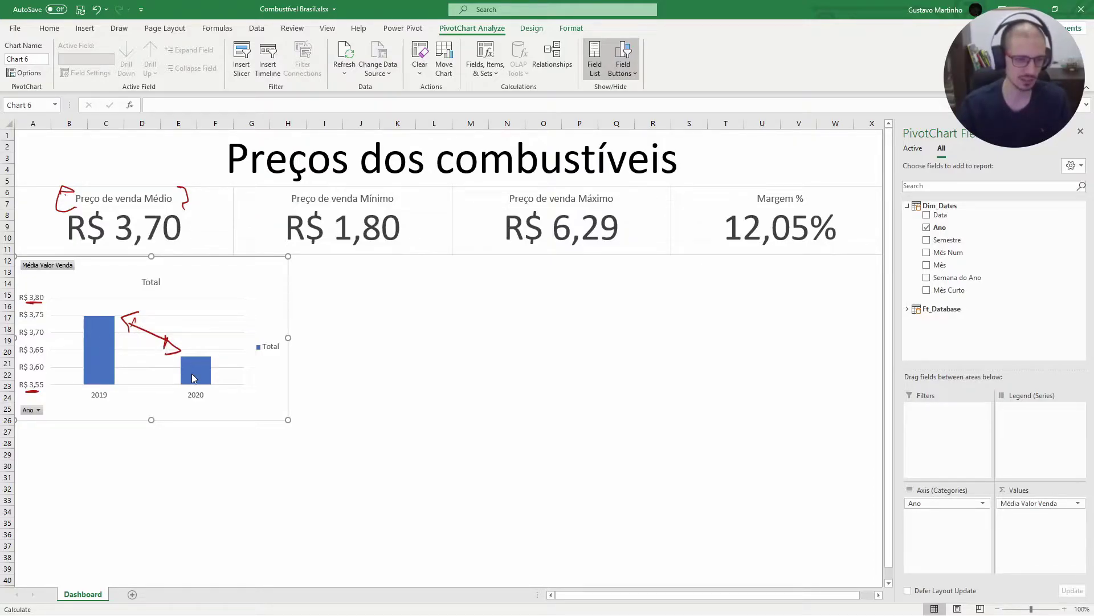
{"action": "mouse_move", "coordinate": [192, 376]}
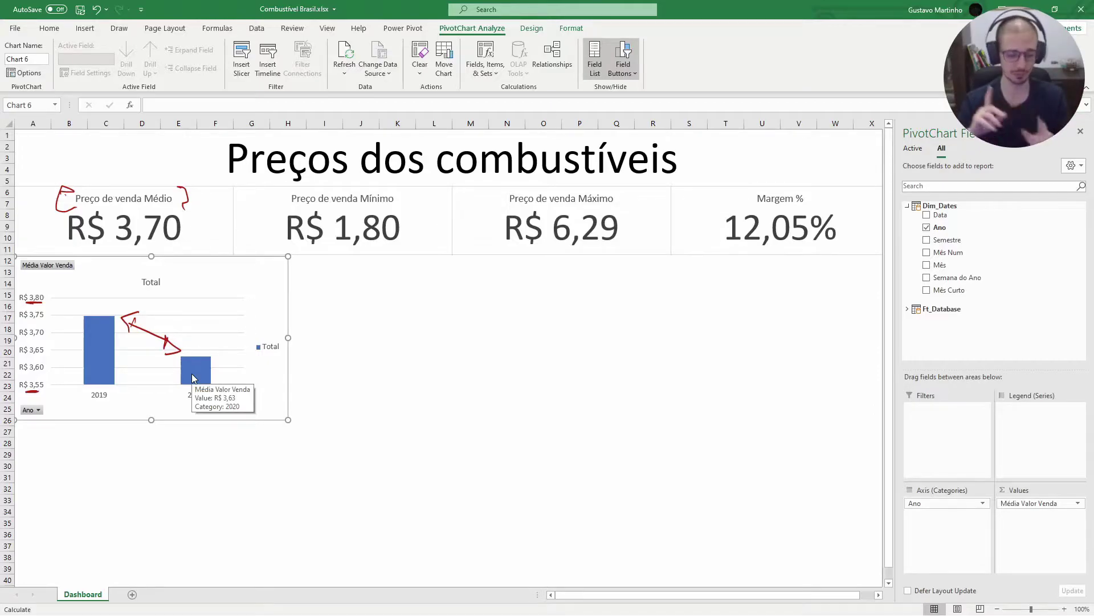
{"action": "key", "text": "Escape"}
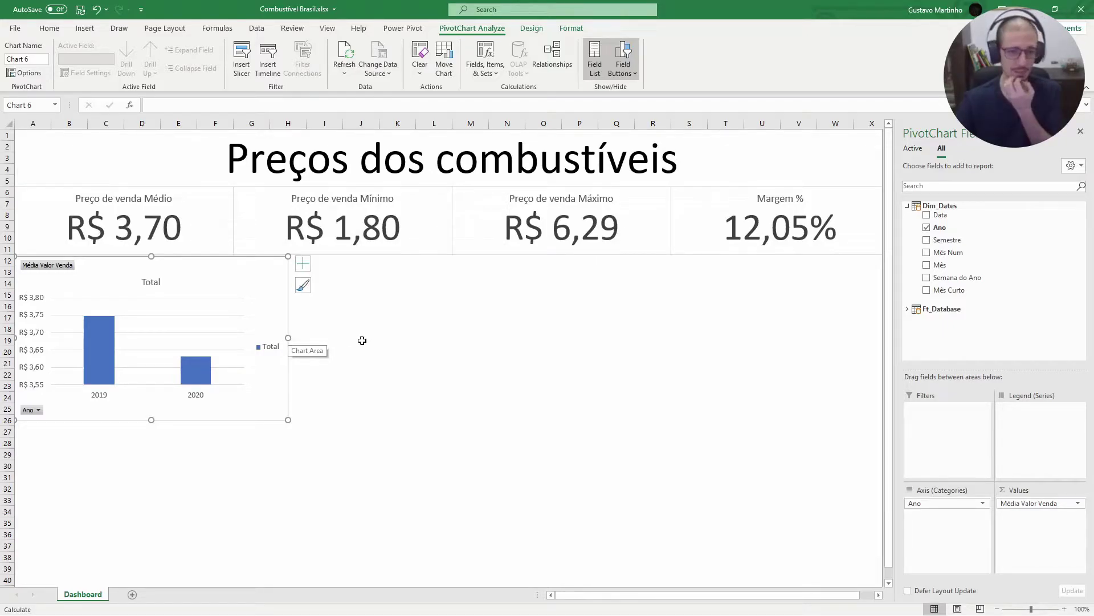
- Resize the chart to span columns A to L down to row 24, and add Semestre and Mês Curto below Ano on its category axis
{"action": "left_click_drag", "start_coordinate": [288, 338], "coordinate": [452, 340]}
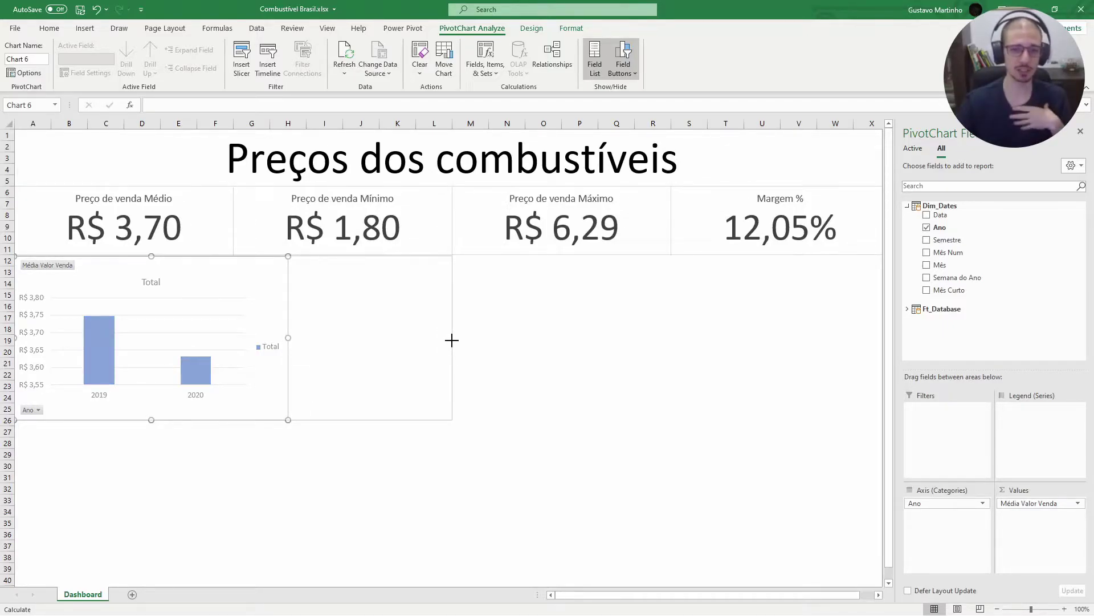
{"action": "left_click_drag", "start_coordinate": [234, 419], "coordinate": [237, 404]}
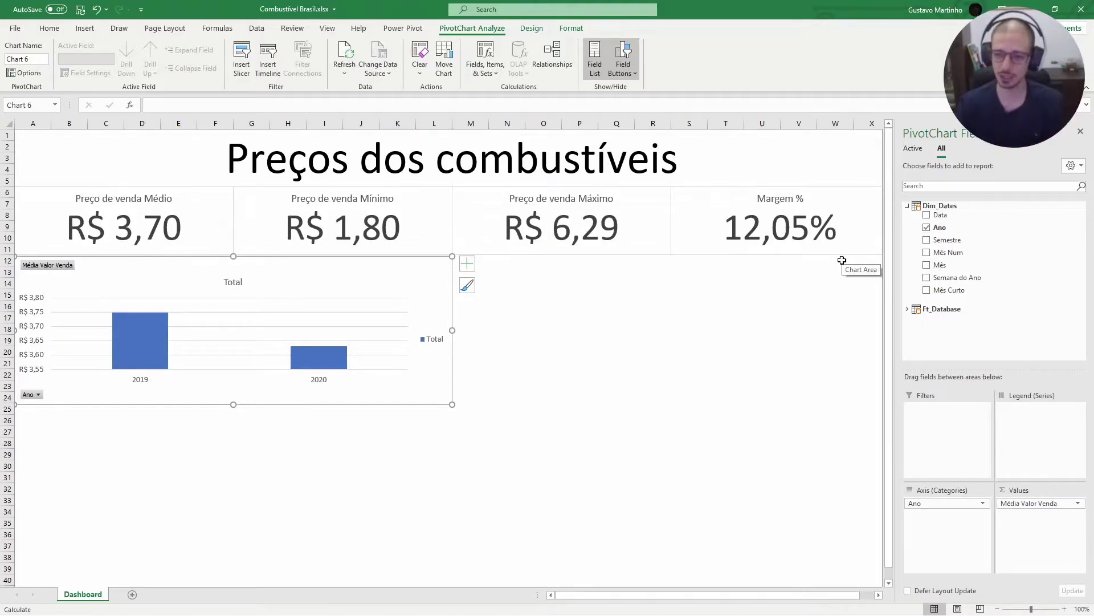
{"action": "left_click_drag", "start_coordinate": [976, 239], "coordinate": [952, 520]}
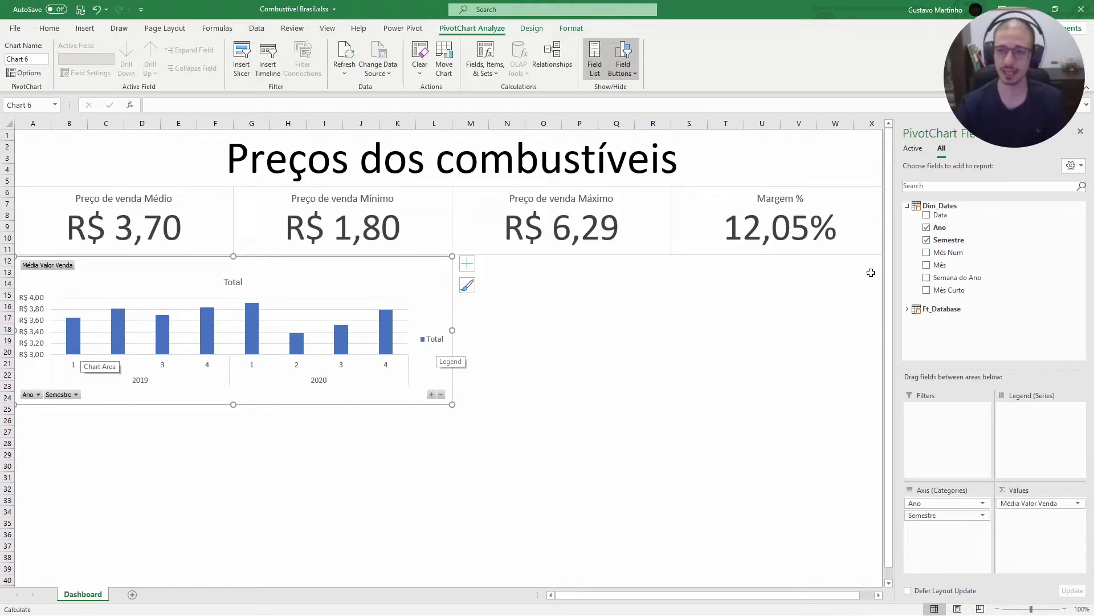
{"action": "left_click_drag", "start_coordinate": [966, 268], "coordinate": [936, 527]}
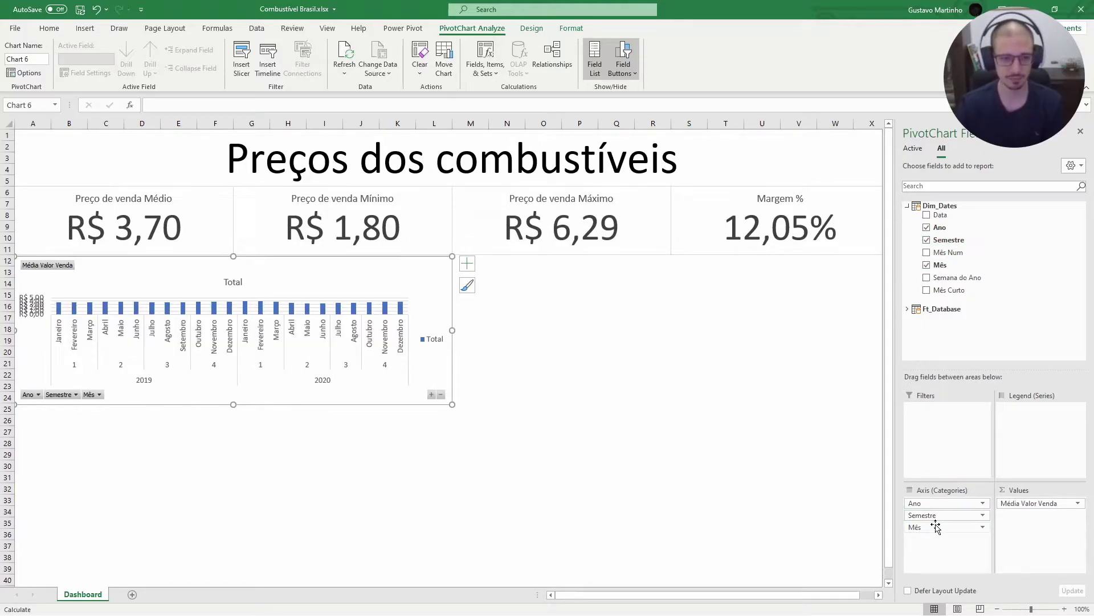
{"action": "mouse_move", "coordinate": [936, 532]}
{"action": "left_mouse_down"}
{"action": "mouse_move", "coordinate": [998, 339]}
{"action": "mouse_move", "coordinate": [995, 280]}
{"action": "mouse_move", "coordinate": [937, 520]}
{"action": "left_mouse_up"}
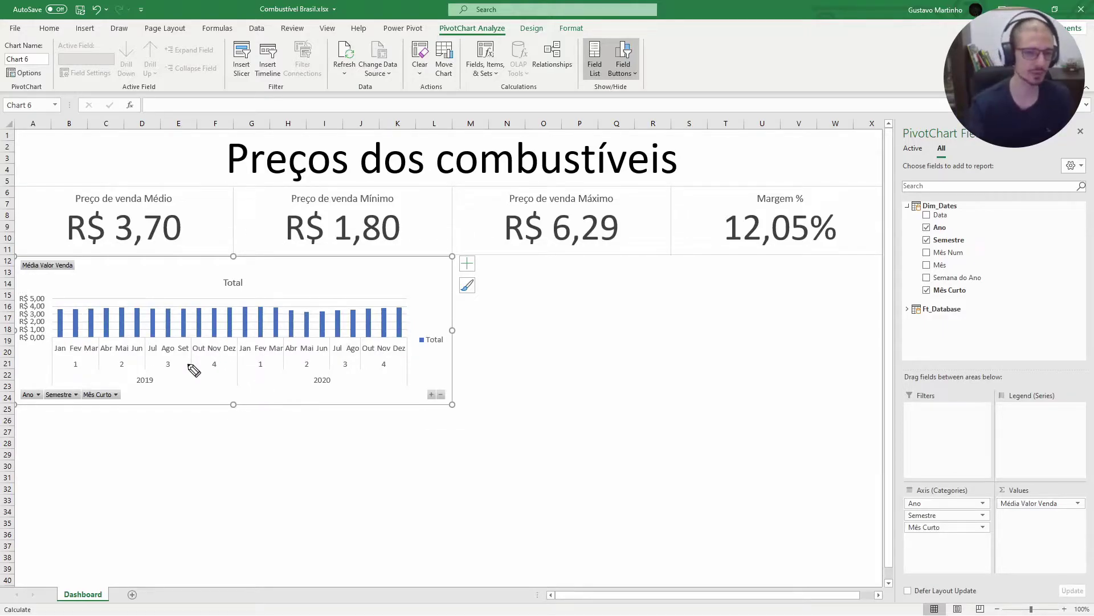
- Close the PivotChart field list and extend the chart's height down to row 27
{"action": "mouse_move", "coordinate": [60, 315]}
{"action": "left_mouse_down"}
{"action": "mouse_move", "coordinate": [134, 302]}
{"action": "mouse_move", "coordinate": [400, 303]}
{"action": "mouse_move", "coordinate": [414, 294]}
{"action": "left_mouse_up"}
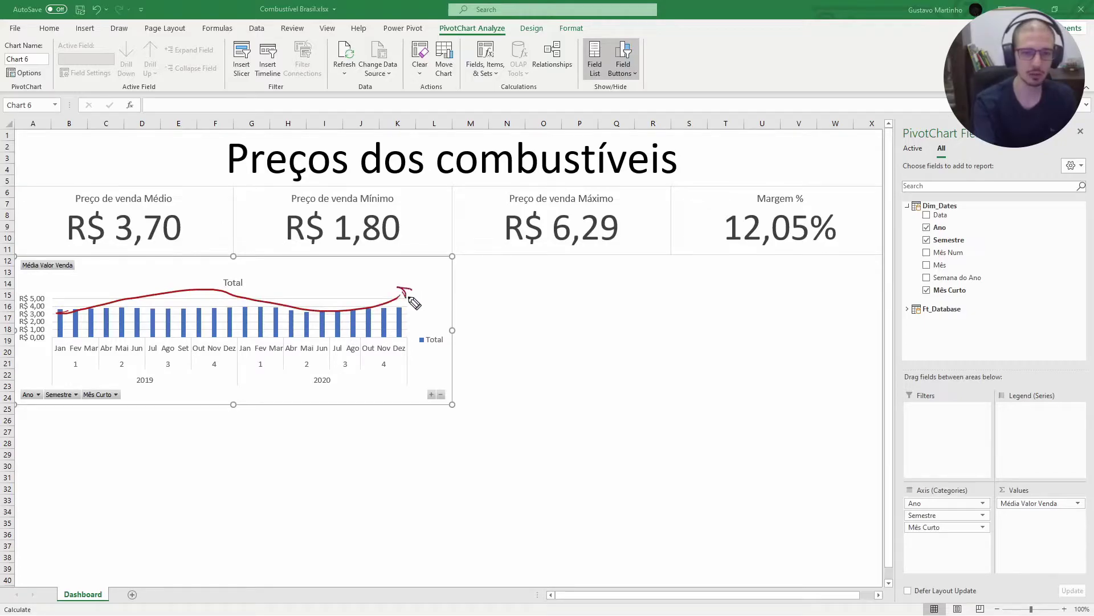
{"action": "key", "text": "ctrl+shift+7"}
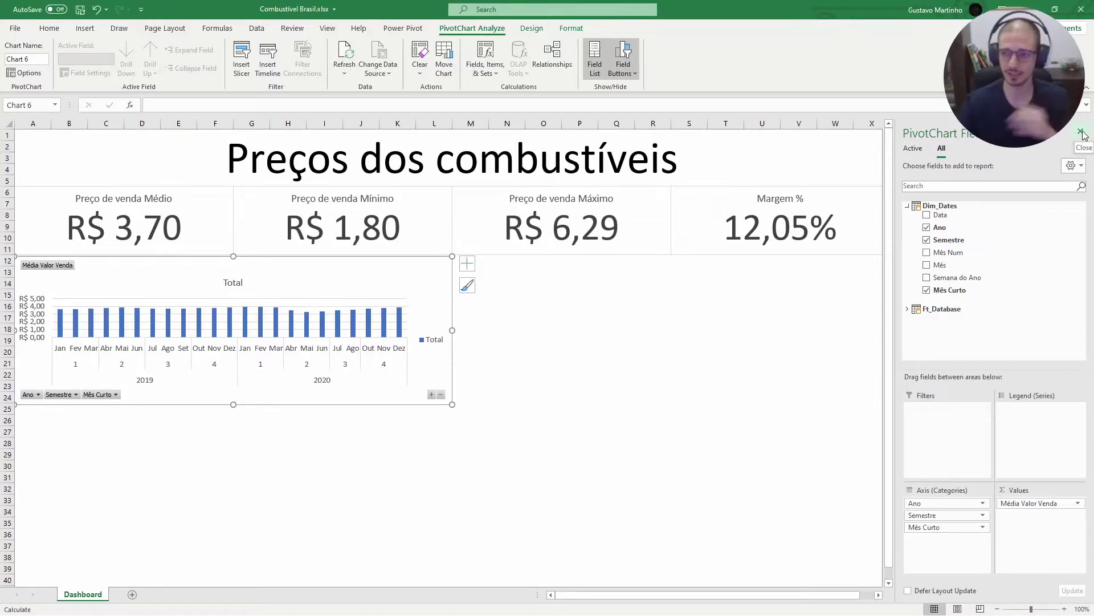
{"action": "left_click", "coordinate": [1081, 133]}
{"action": "left_click_drag", "start_coordinate": [452, 404], "coordinate": [454, 436]}
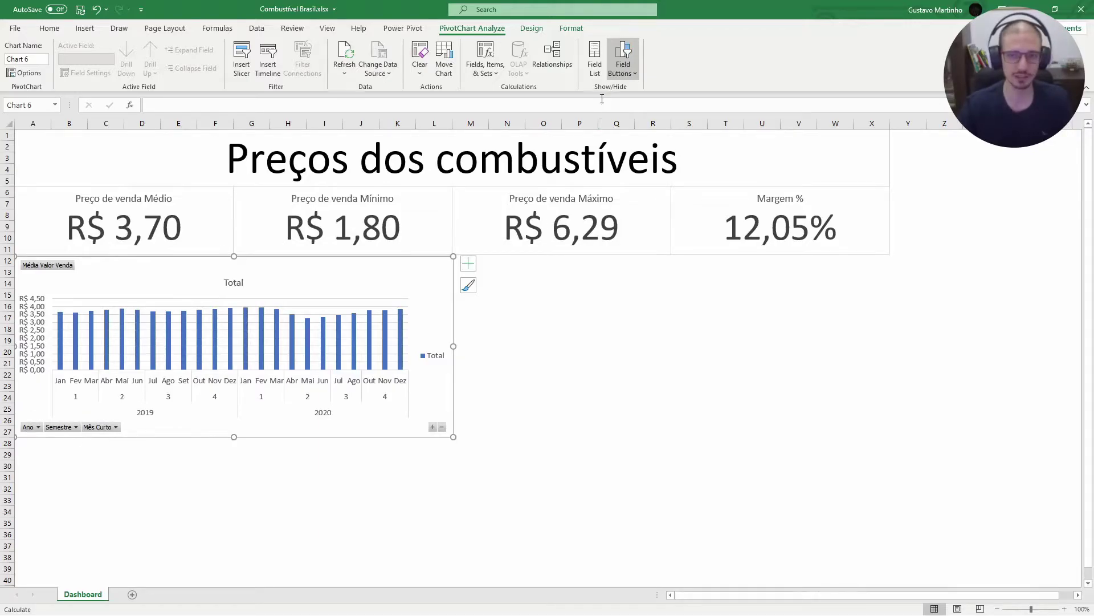
- Hide the chart's report filter, legend, axis and value field buttons
{"action": "left_click", "coordinate": [624, 70]}
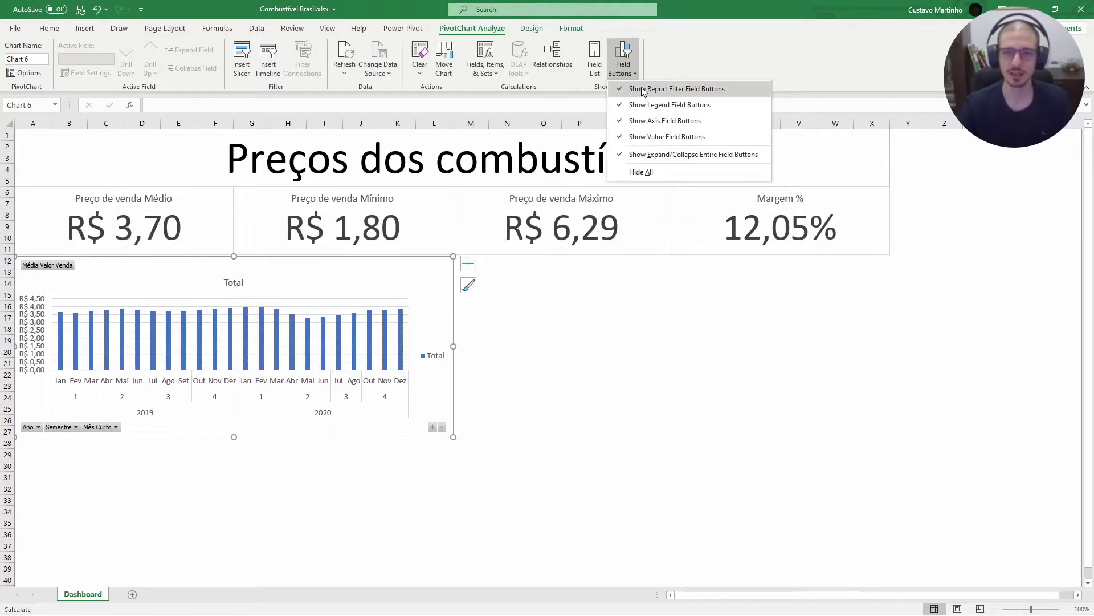
{"action": "left_click", "coordinate": [640, 89]}
{"action": "left_click", "coordinate": [626, 75]}
{"action": "left_click", "coordinate": [647, 102]}
{"action": "left_click", "coordinate": [623, 67]}
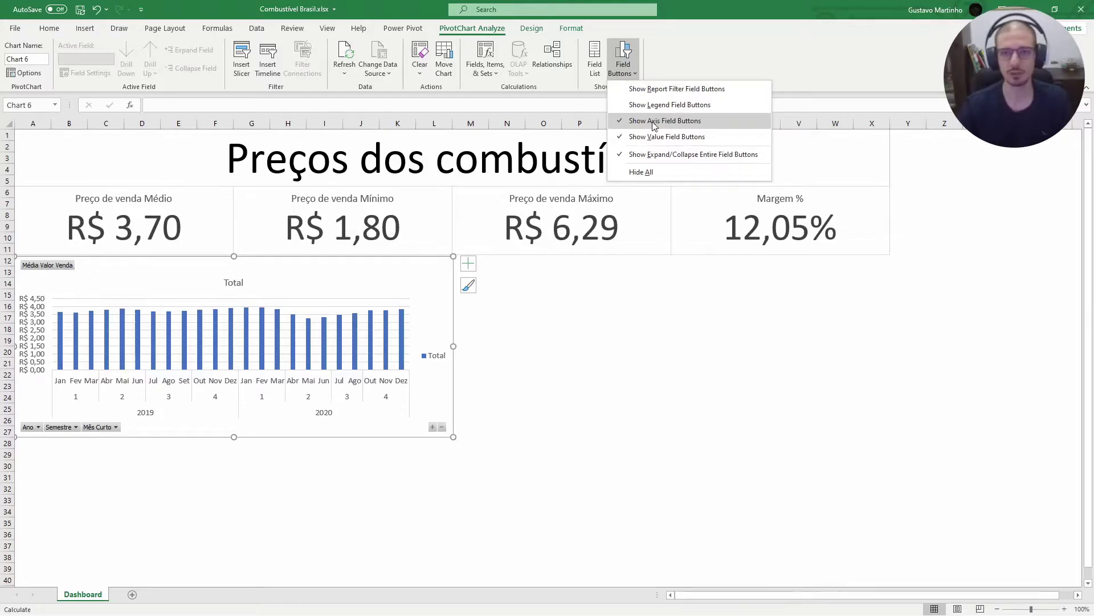
{"action": "left_click", "coordinate": [643, 122]}
{"action": "left_click", "coordinate": [624, 67]}
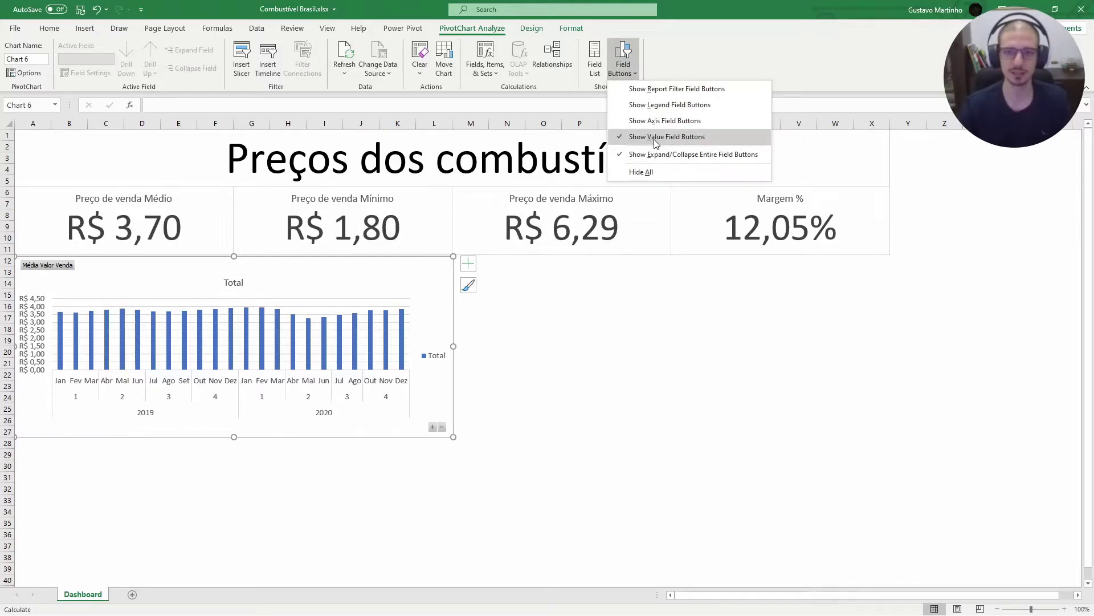
{"action": "left_click", "coordinate": [655, 137]}
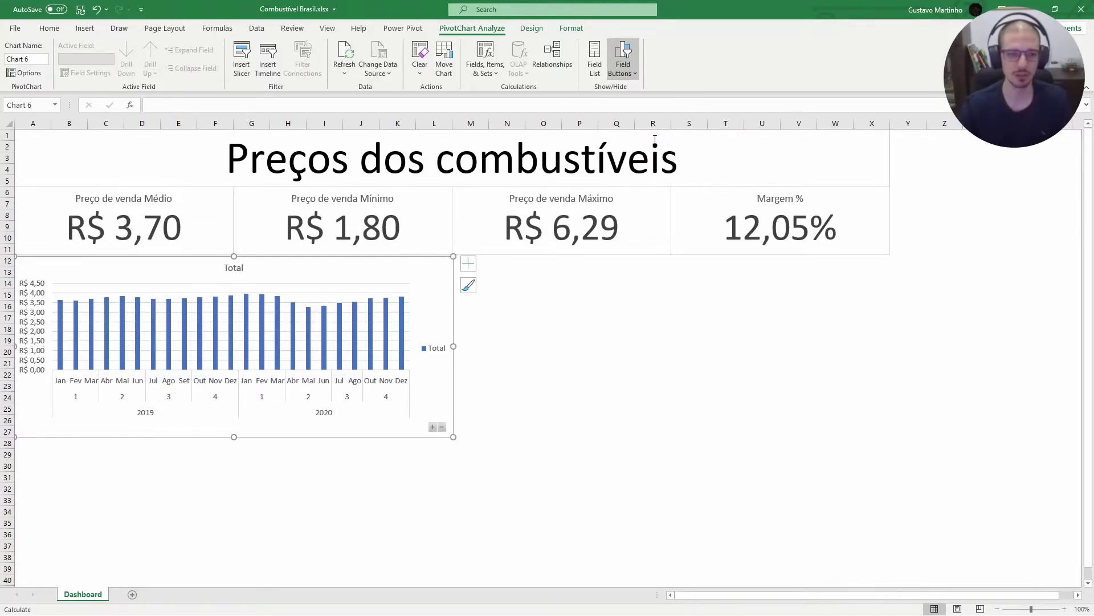
- Collapse the chart's category axis from months to the Semestre level and expand it back to months
{"action": "left_click", "coordinate": [624, 67]}
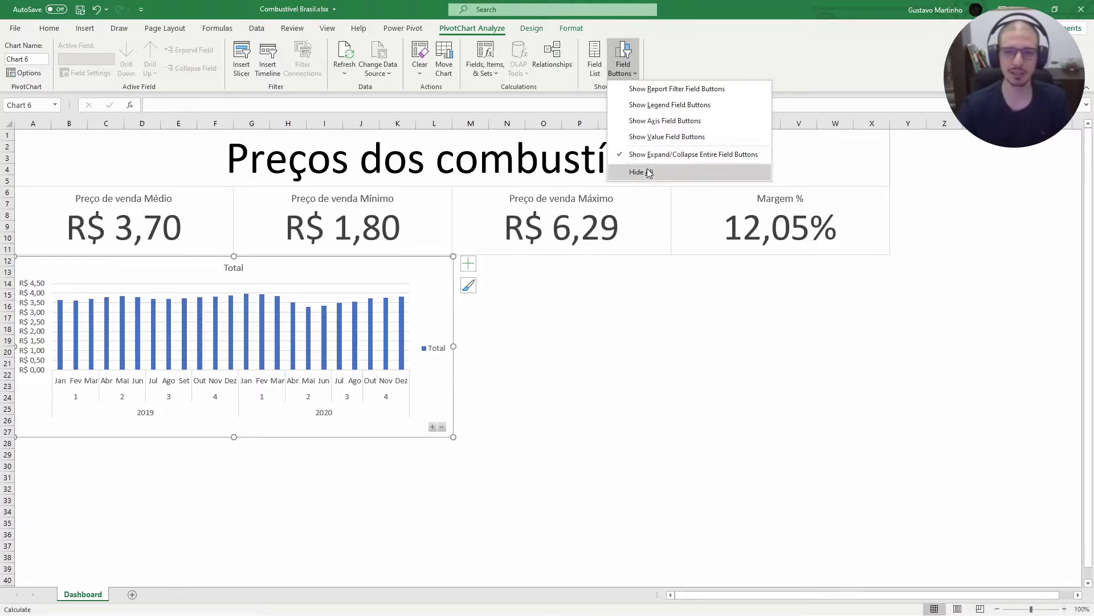
{"action": "left_click", "coordinate": [620, 73]}
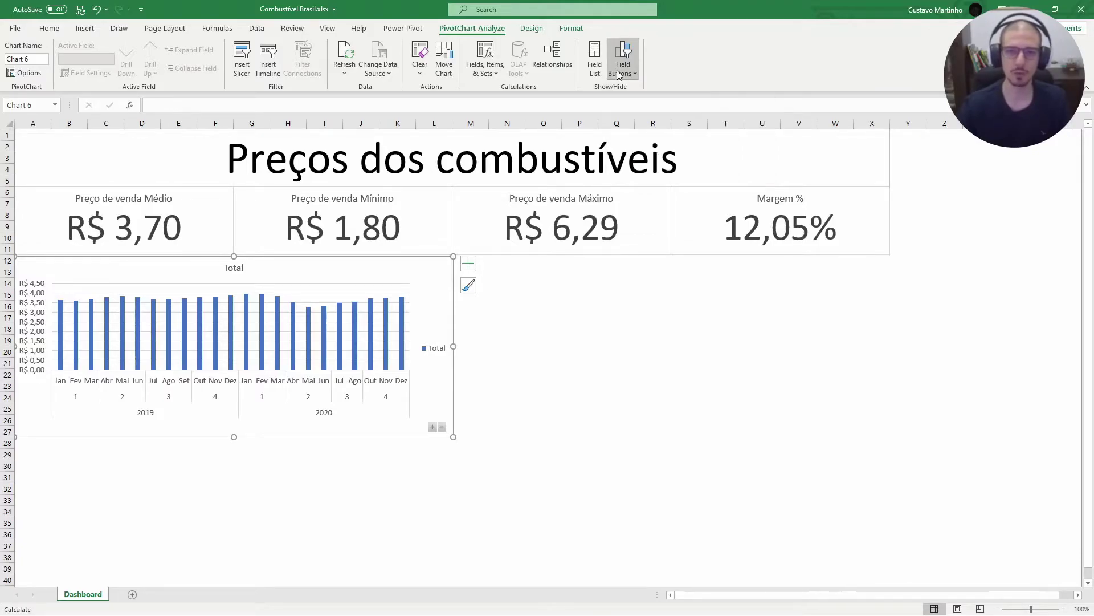
{"action": "left_click", "coordinate": [435, 427]}
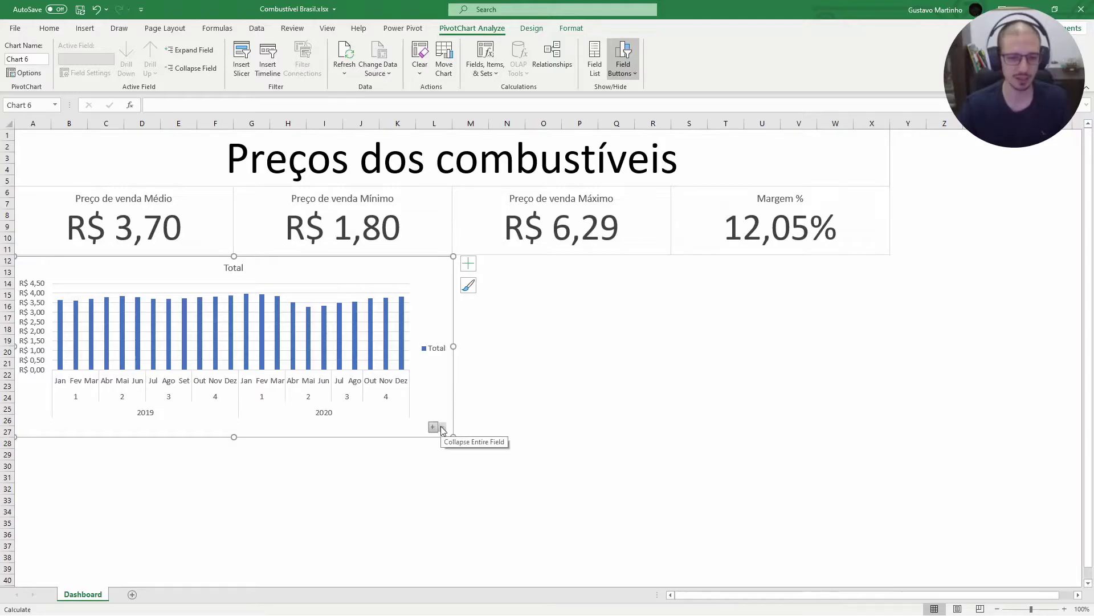
{"action": "left_click", "coordinate": [442, 428]}
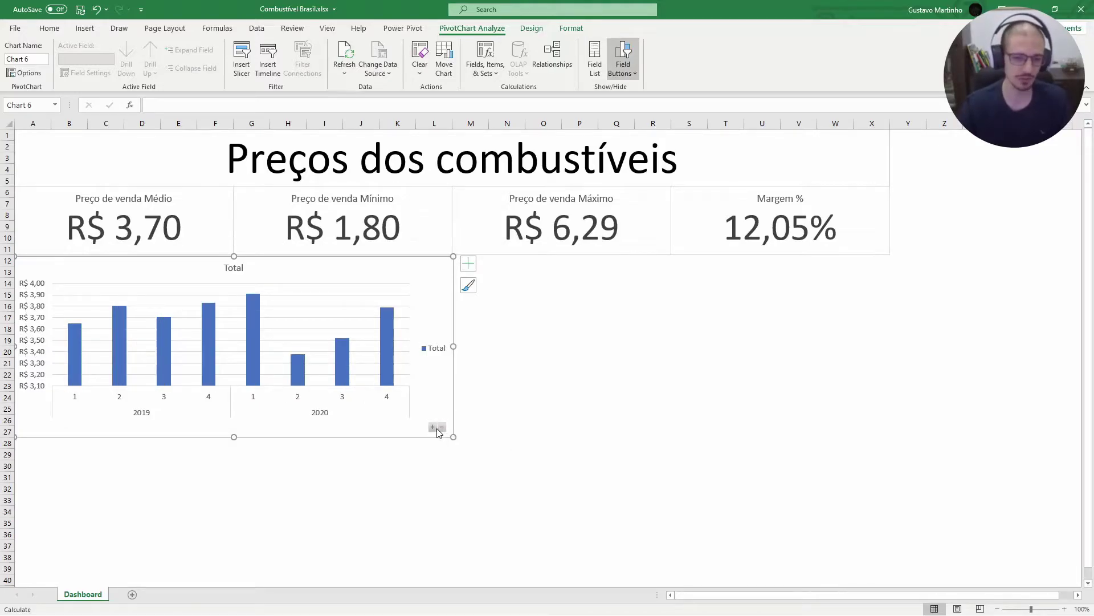
{"action": "left_click", "coordinate": [442, 429]}
{"action": "left_click", "coordinate": [433, 427]}
{"action": "left_click", "coordinate": [433, 427]}
{"action": "left_click", "coordinate": [441, 428]}
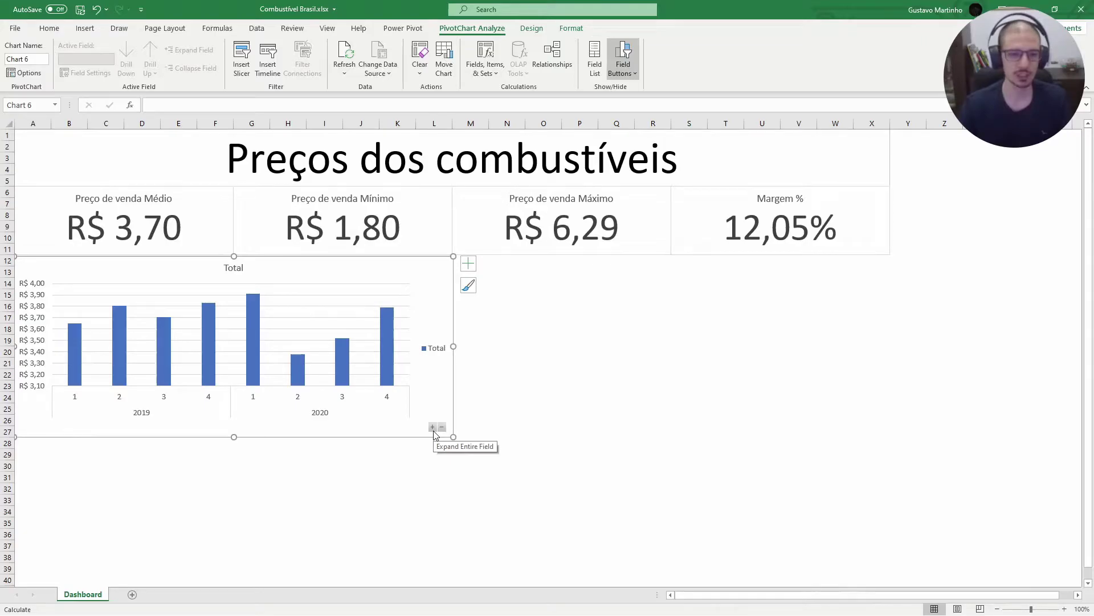
{"action": "left_click", "coordinate": [433, 429]}
{"action": "left_click", "coordinate": [441, 428]}
{"action": "left_click", "coordinate": [434, 429]}
{"action": "left_click", "coordinate": [441, 427]}
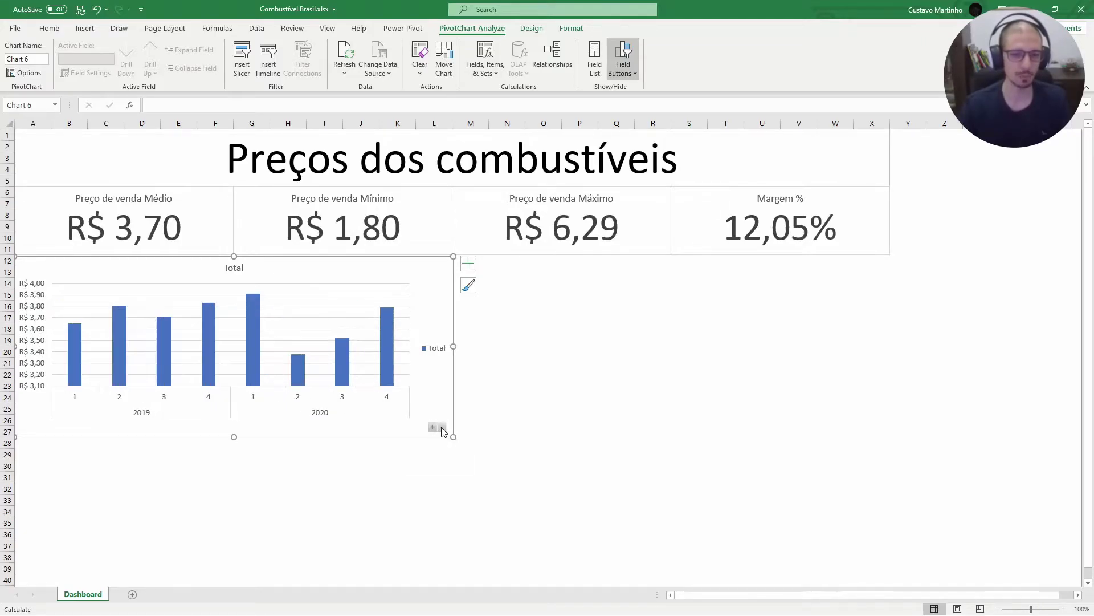
{"action": "left_click", "coordinate": [433, 427]}
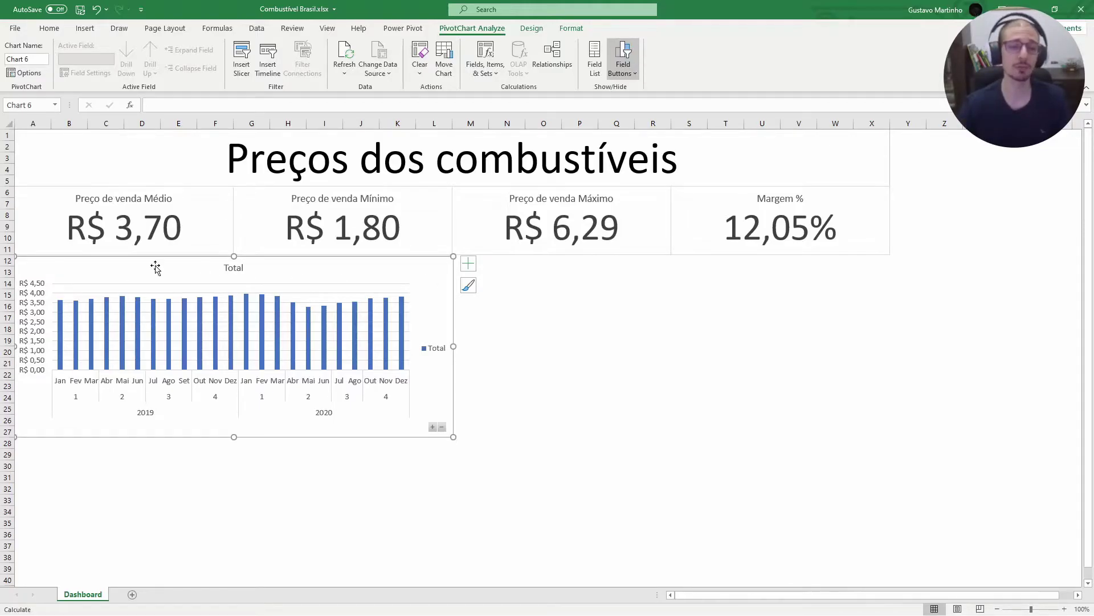
{"action": "mouse_move", "coordinate": [204, 336]}
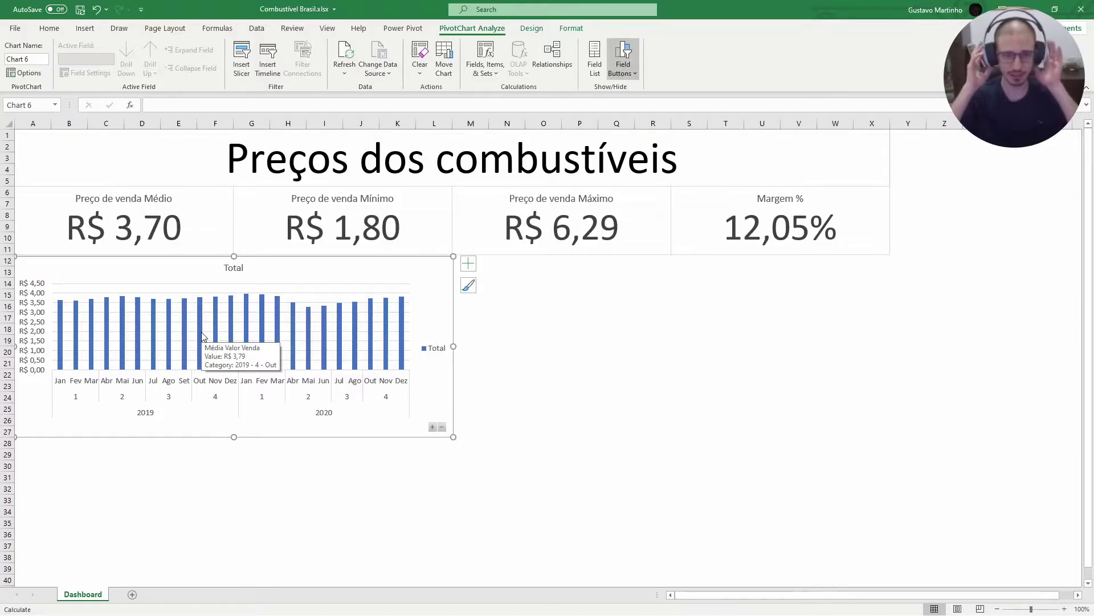
- Change the average sale price chart from columns to the basic Line type and remove its legend
{"action": "left_click", "coordinate": [533, 32]}
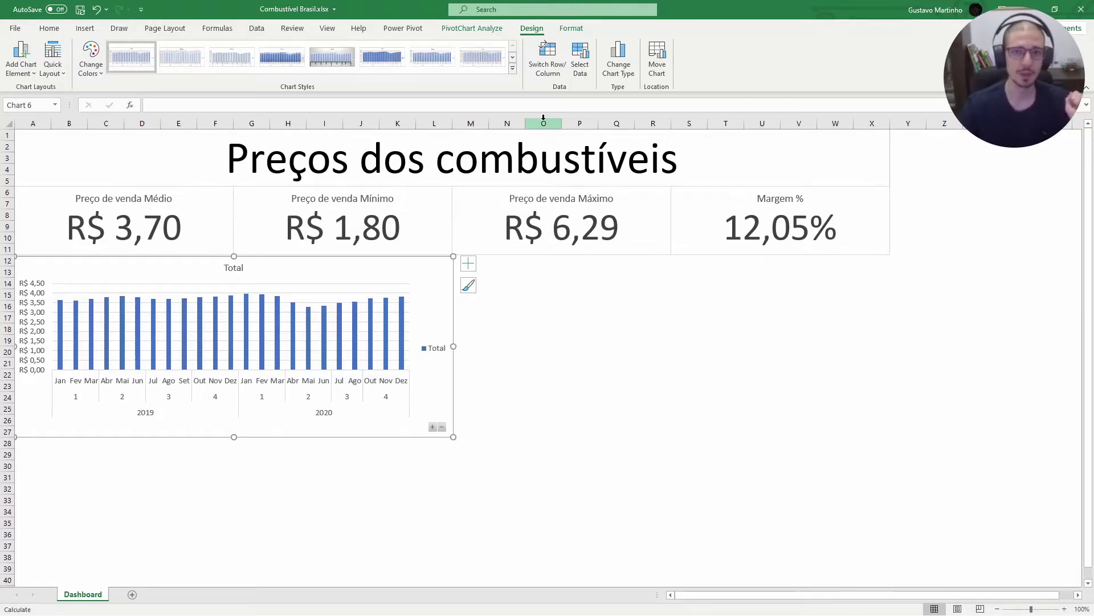
{"action": "left_click", "coordinate": [495, 28]}
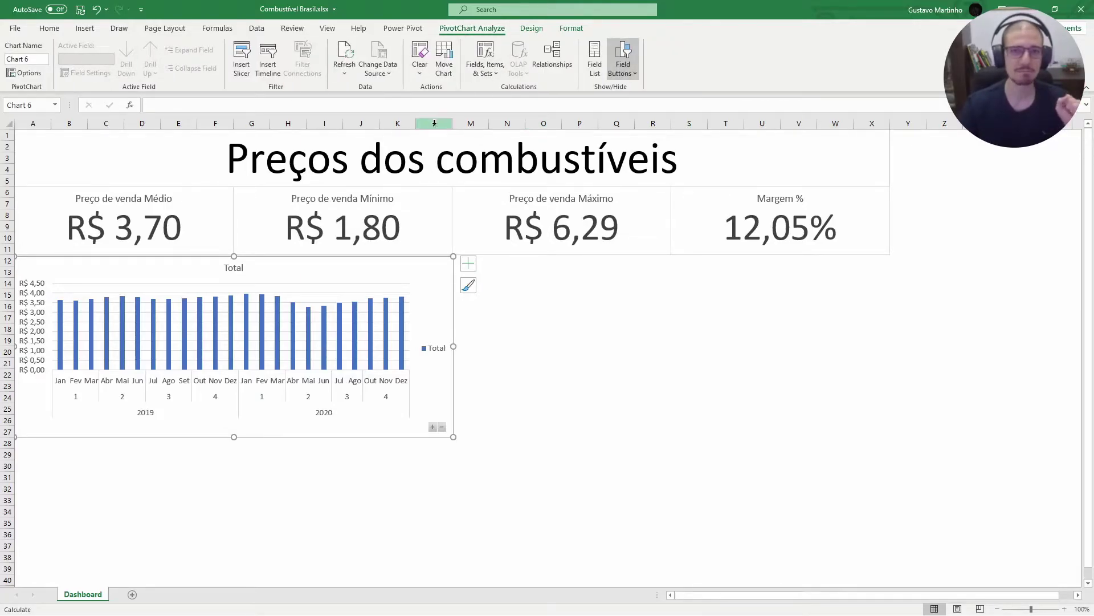
{"action": "left_click", "coordinate": [532, 28]}
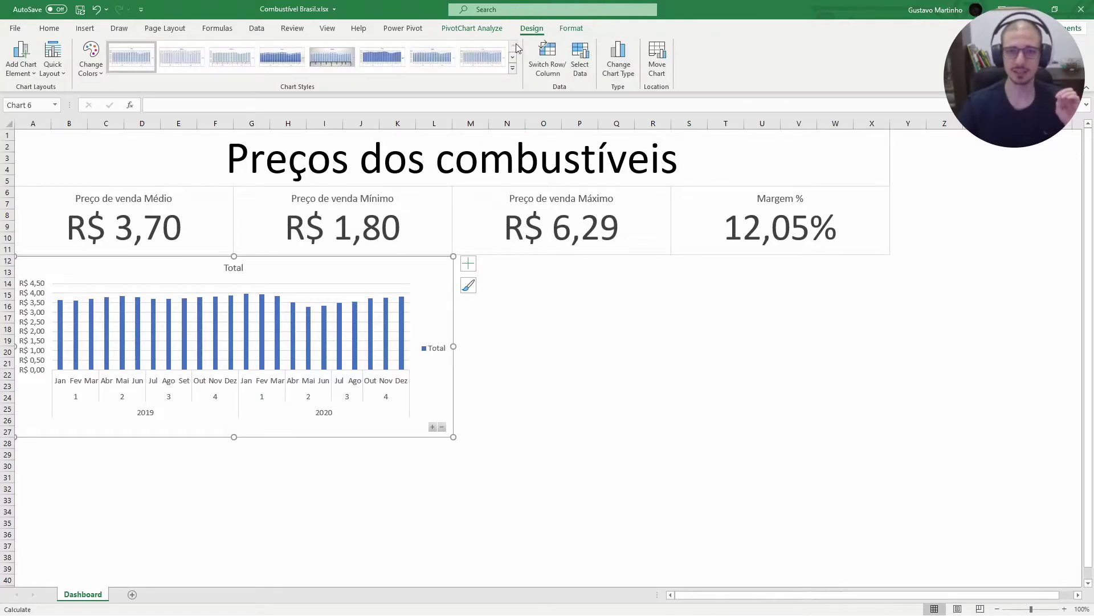
{"action": "left_click", "coordinate": [627, 76]}
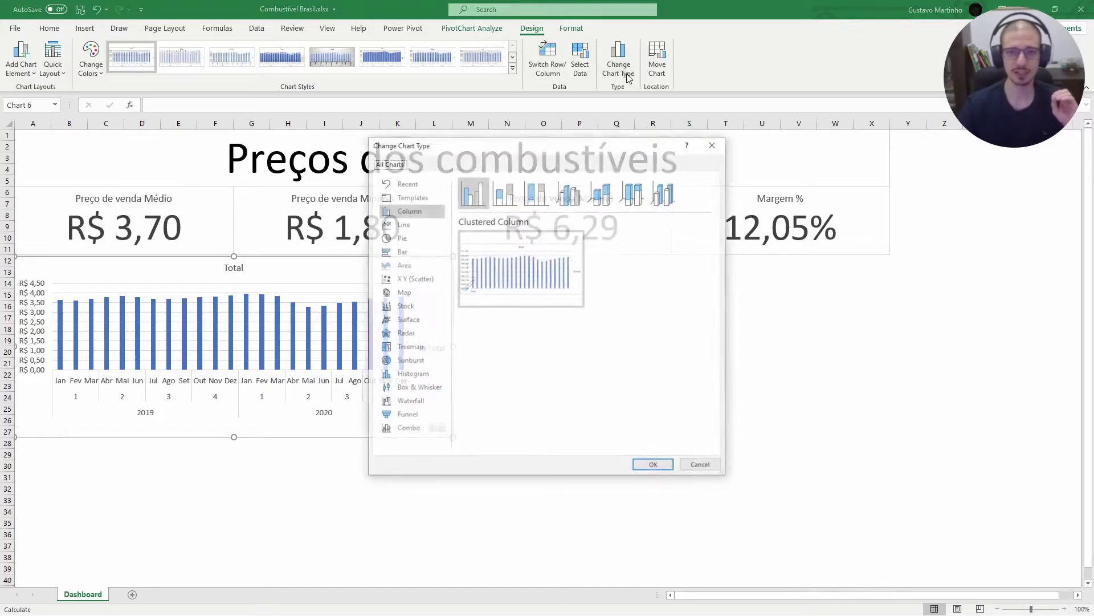
{"action": "left_click", "coordinate": [401, 226]}
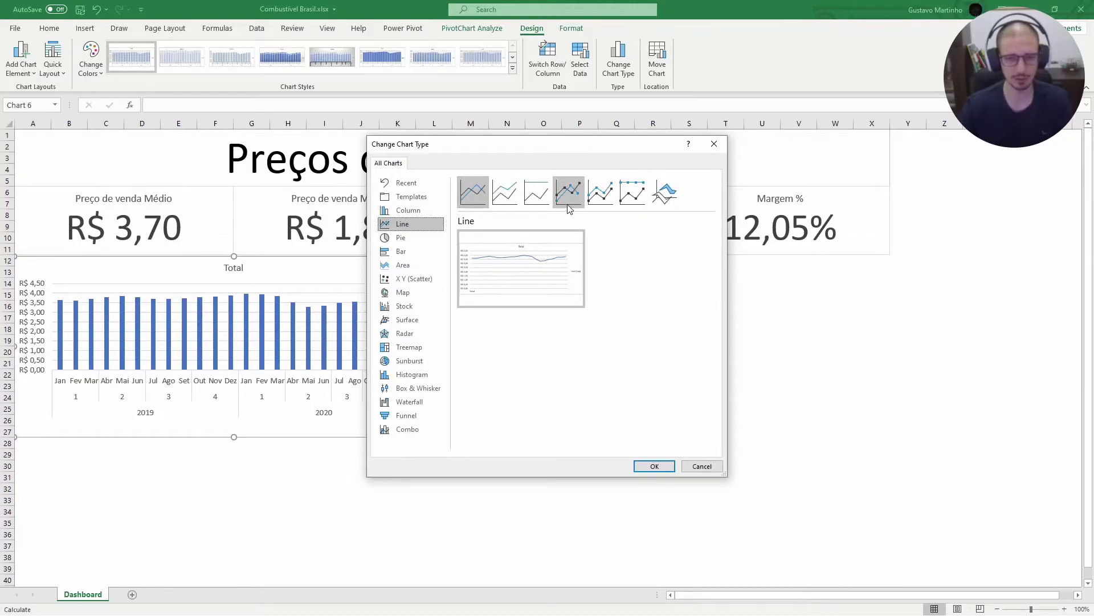
{"action": "left_click", "coordinate": [653, 467]}
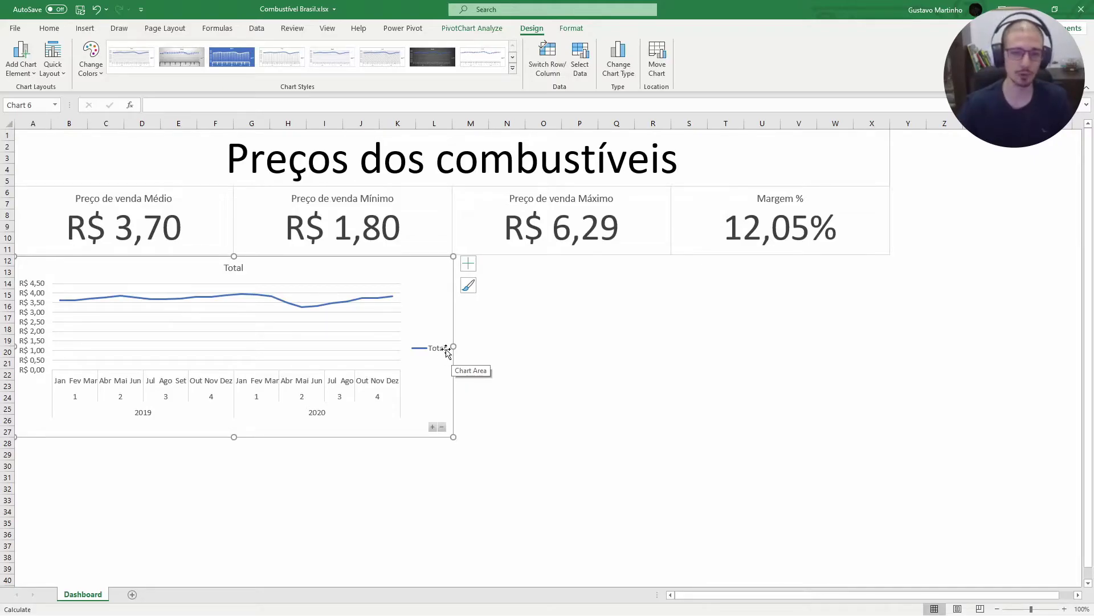
{"action": "left_click", "coordinate": [469, 264]}
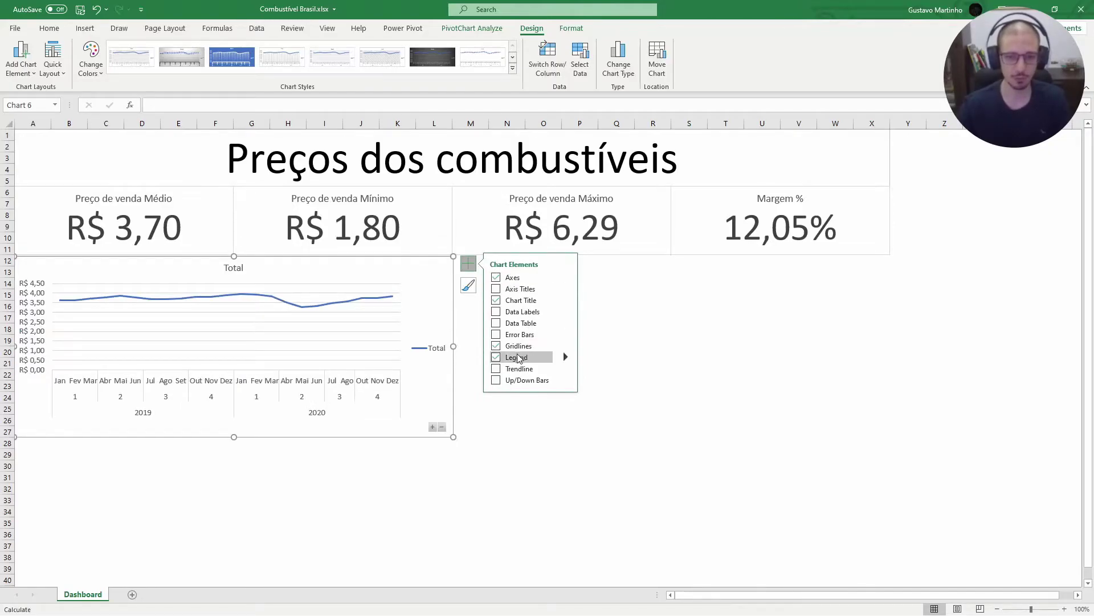
{"action": "left_click", "coordinate": [496, 358]}
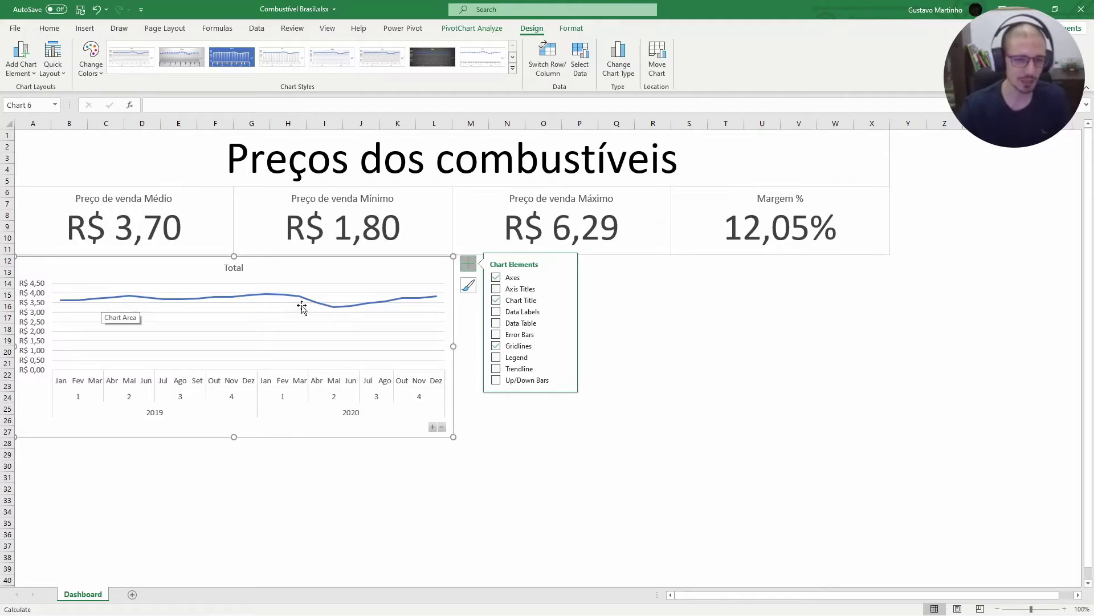
- Circle the line's January 2019, May 2020 and December 2020 points with the screen pen, and erase the marks
{"action": "key", "text": "ctrl+shift+period"}
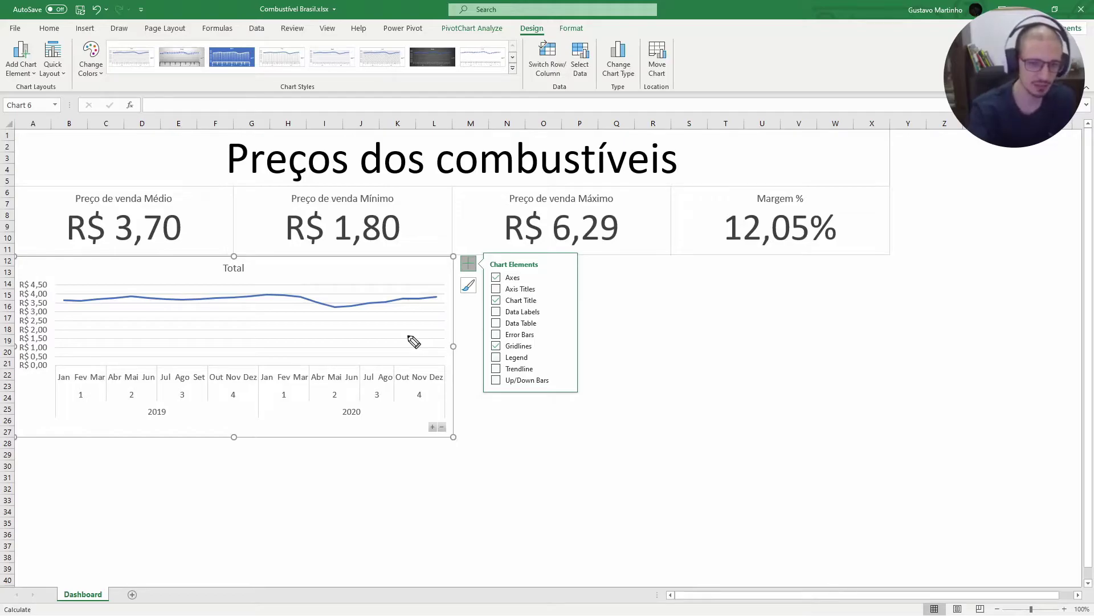
{"action": "left_click_drag", "start_coordinate": [340, 306], "coordinate": [323, 317]}
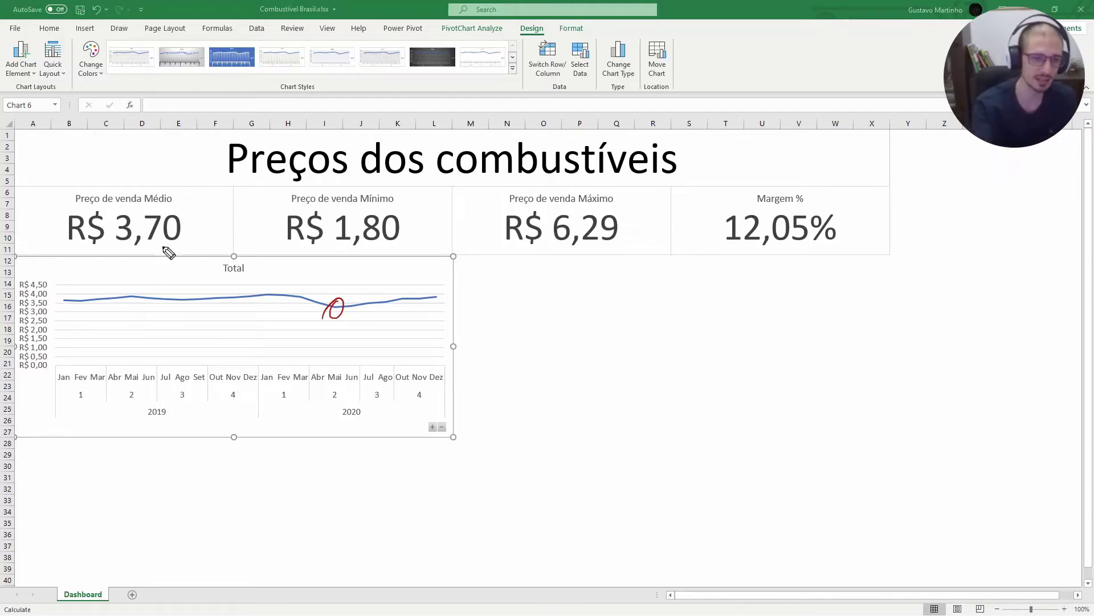
{"action": "left_click_drag", "start_coordinate": [440, 293], "coordinate": [421, 309]}
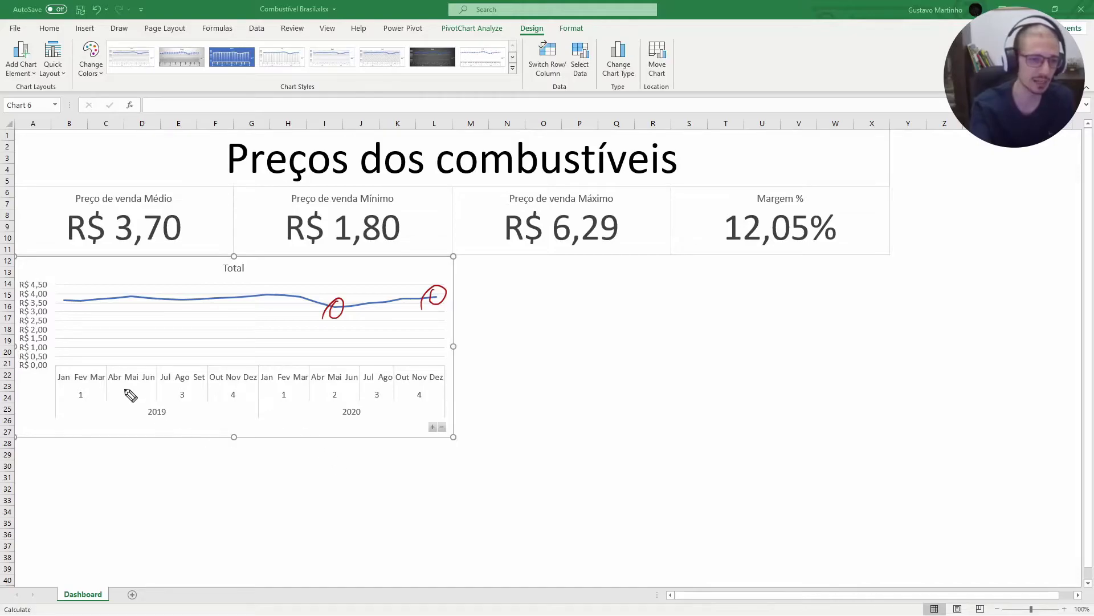
{"action": "left_click_drag", "start_coordinate": [62, 297], "coordinate": [59, 302]}
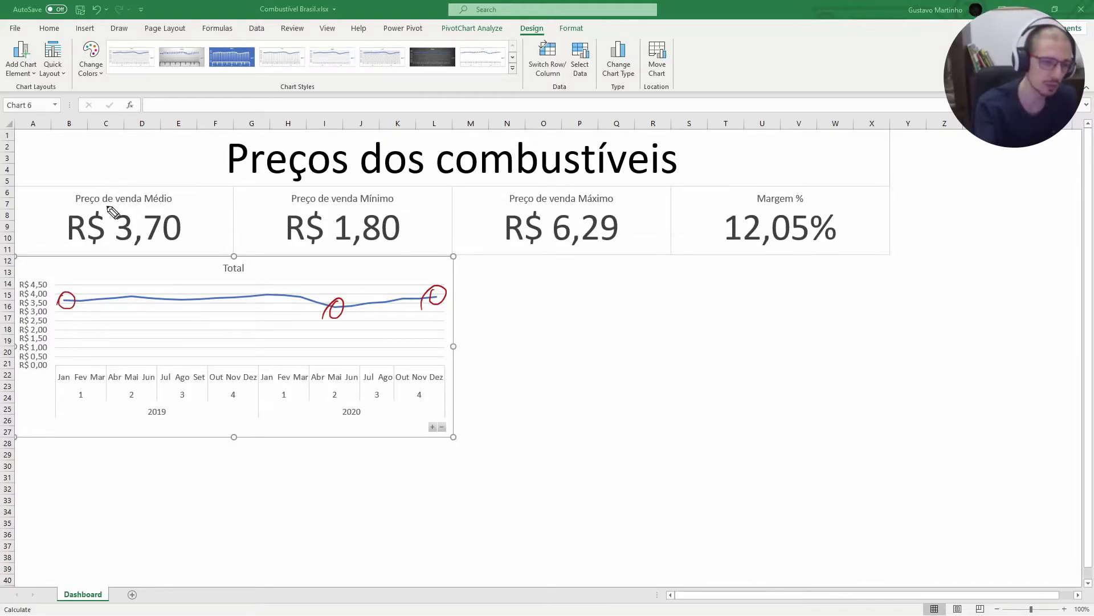
{"action": "key", "text": "ctrl+shift+7"}
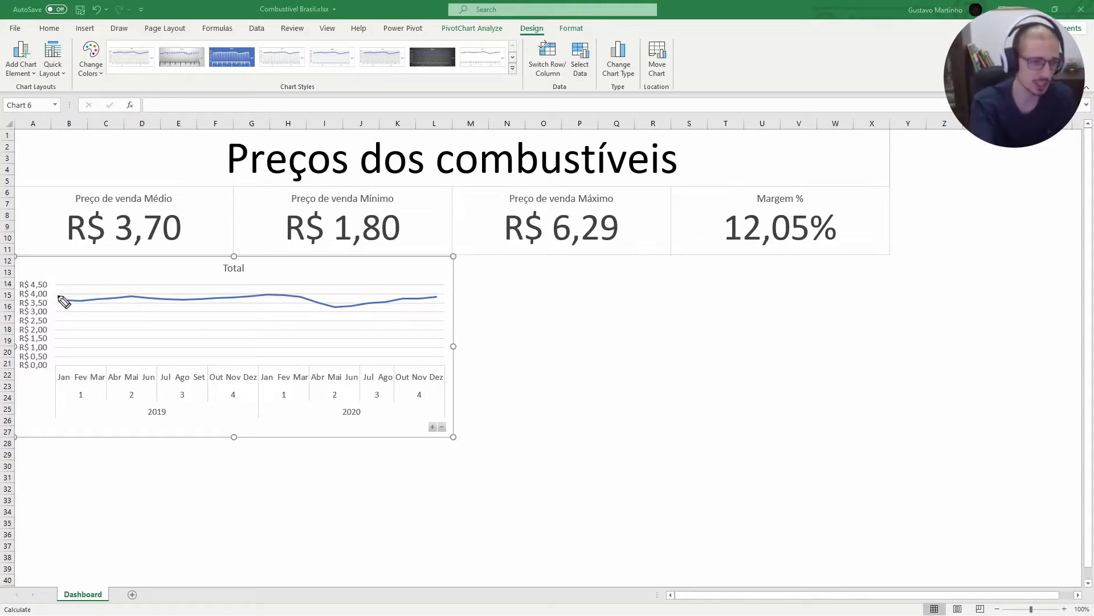
{"action": "left_click_drag", "start_coordinate": [52, 295], "coordinate": [56, 312]}
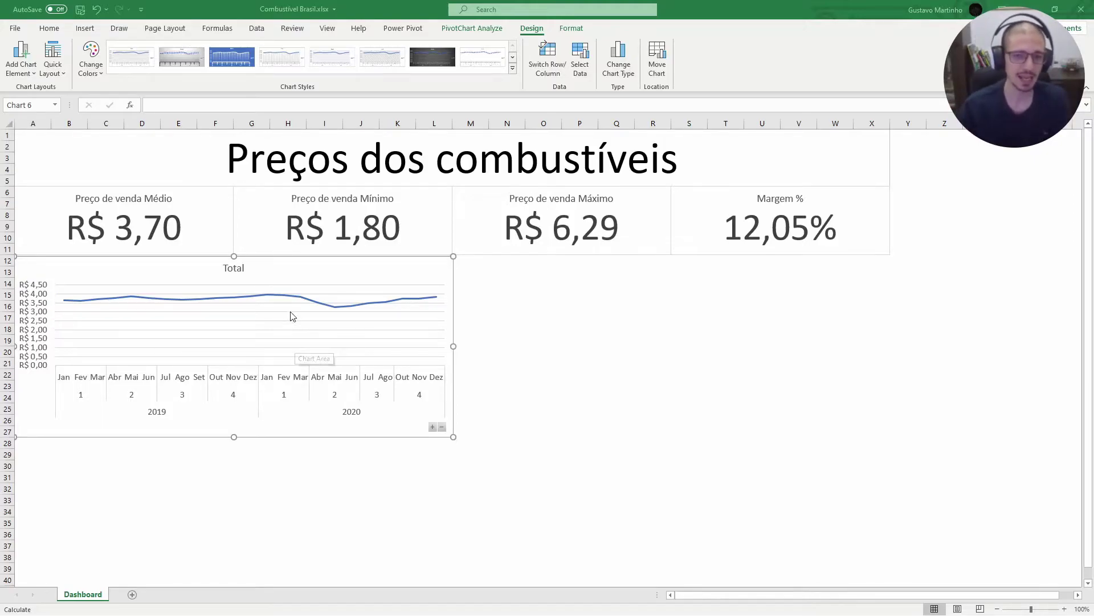
{"action": "left_click", "coordinate": [379, 315]}
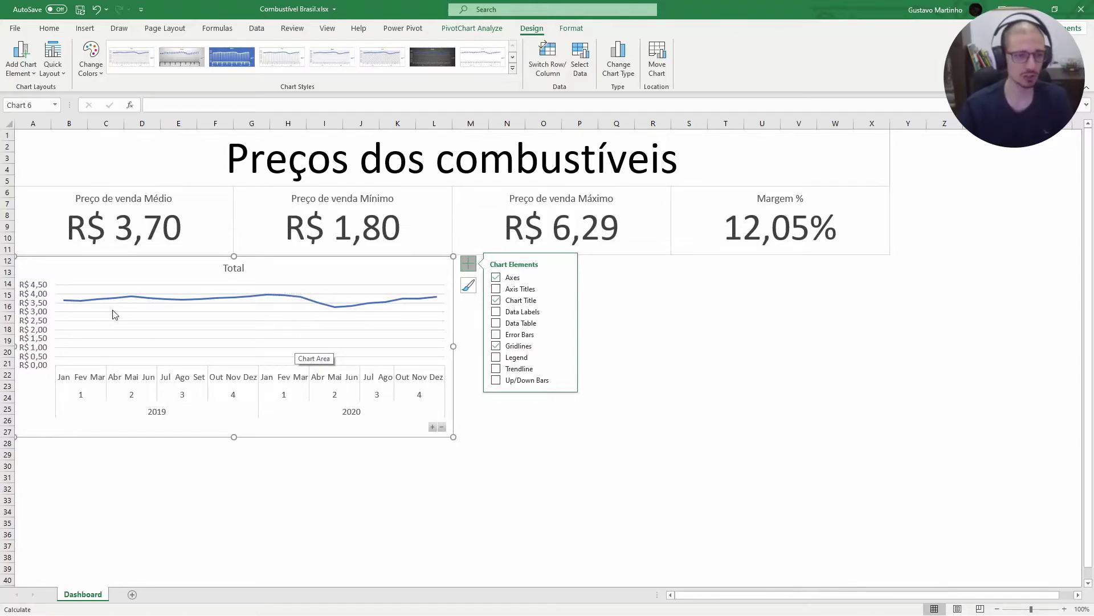
- Set the chart's vertical value axis bounds to a minimum of 3 and a maximum of 4
{"action": "double_click", "coordinate": [48, 341]}
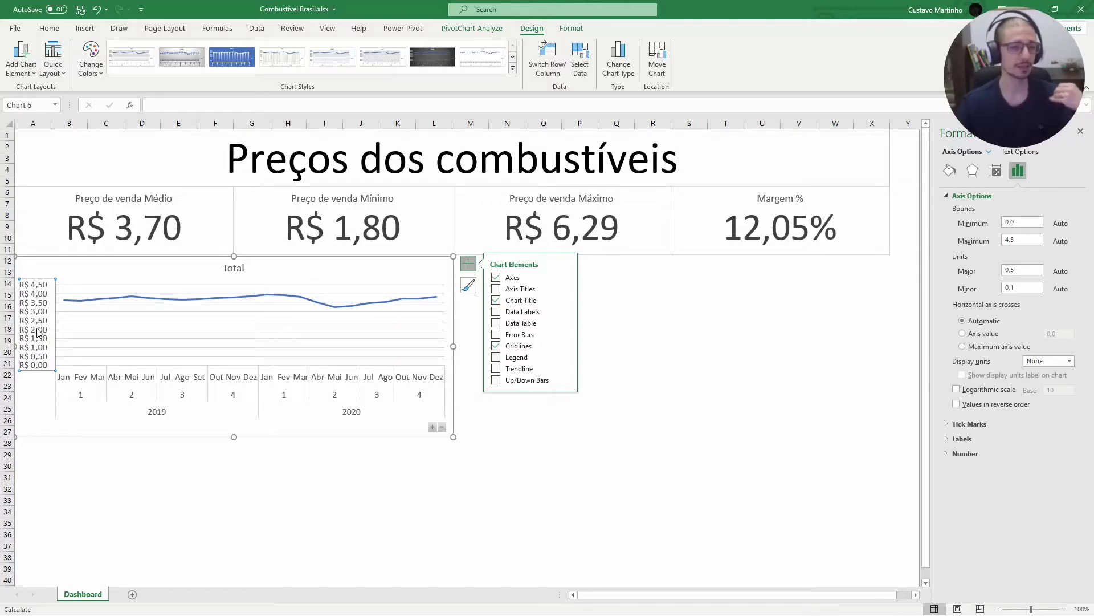
{"action": "left_click", "coordinate": [1027, 224]}
{"action": "type", "text": "3"}
{"action": "key", "text": "Return"}
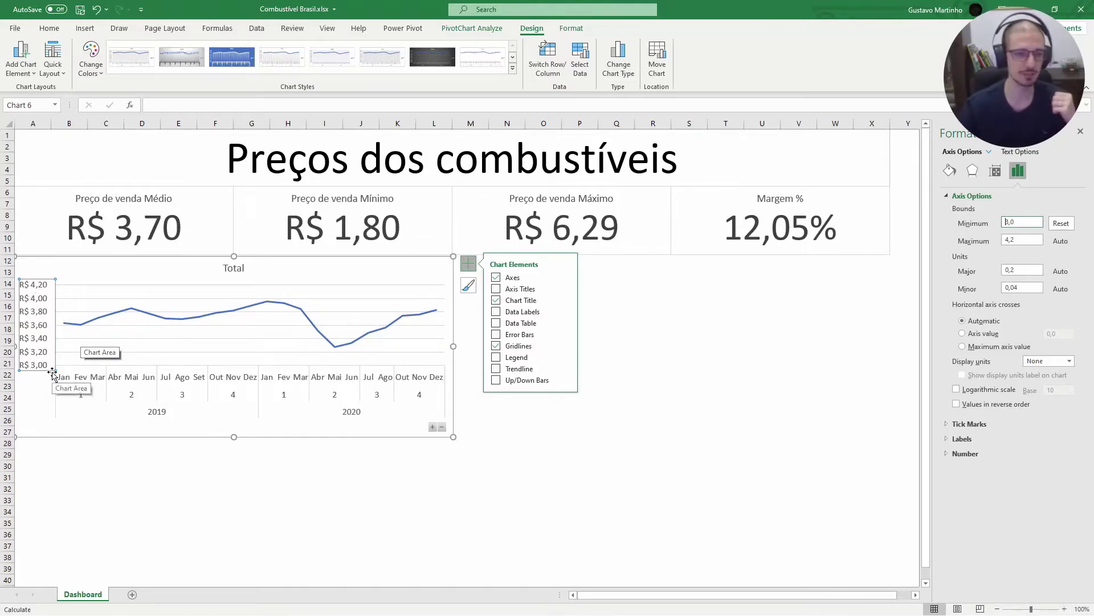
{"action": "key", "text": "Tab"}
{"action": "type", "text": "4"}
{"action": "key", "text": "Return"}
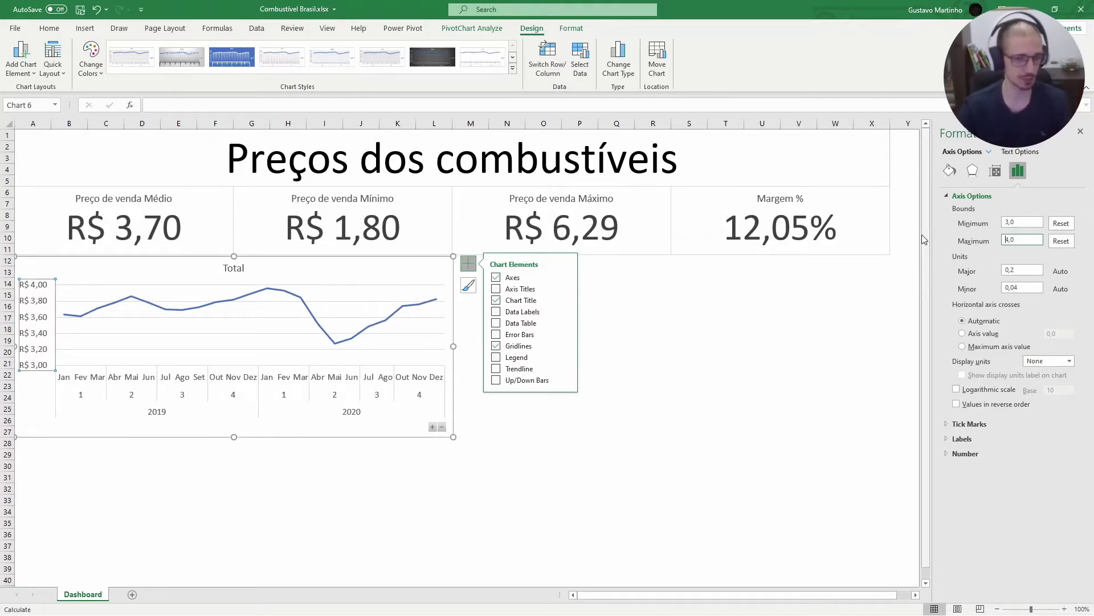
- Circle the March and May 2020 points on the line with the screen pen and inspect their average sale prices
{"action": "left_click", "coordinate": [416, 453]}
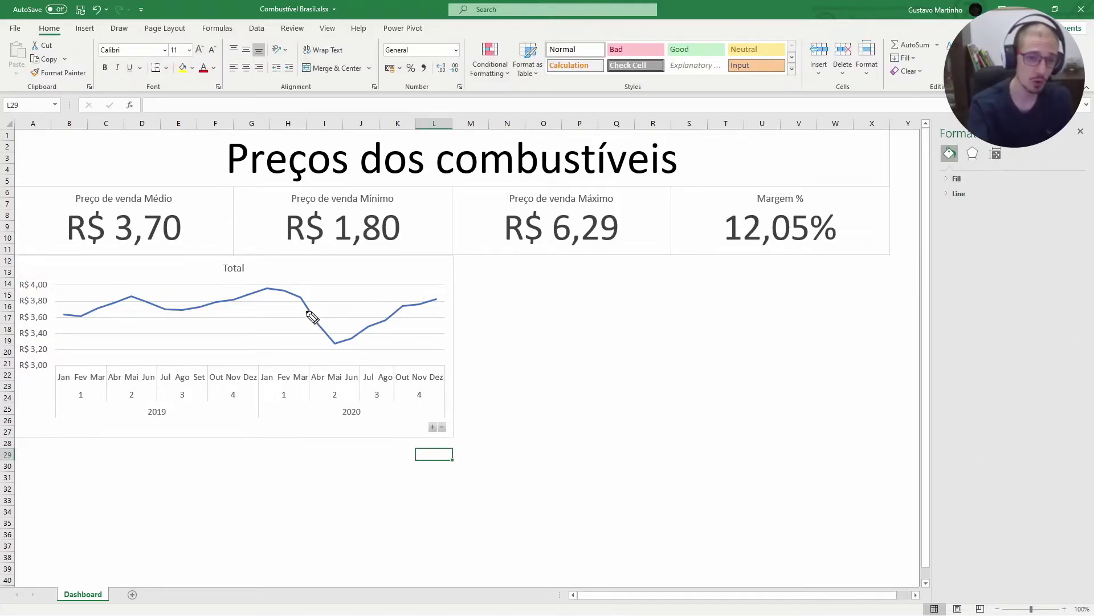
{"action": "left_click_drag", "start_coordinate": [302, 289], "coordinate": [292, 309]}
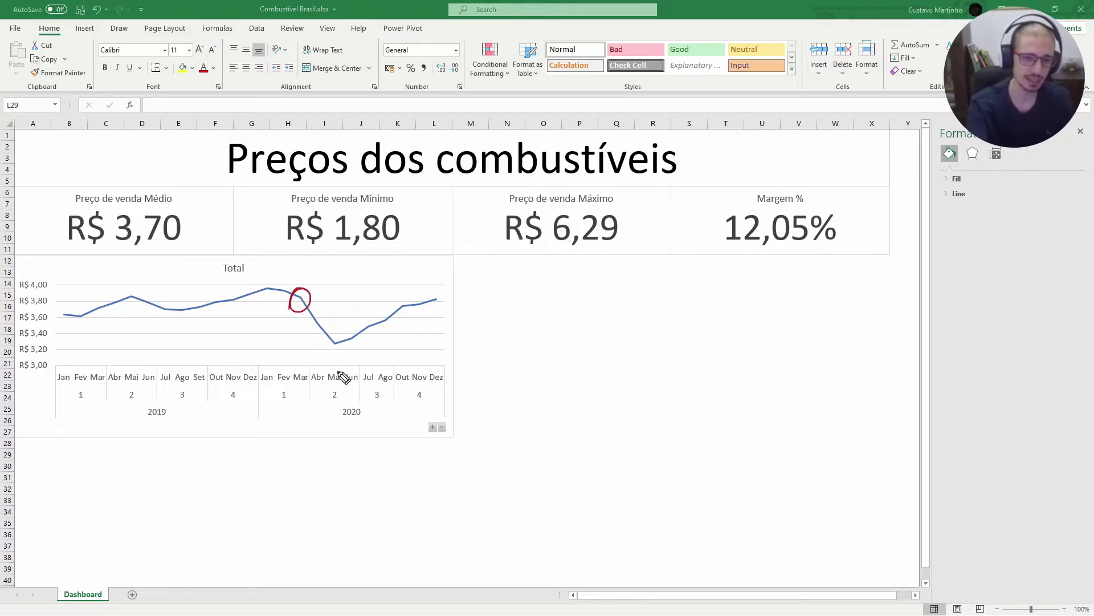
{"action": "left_click_drag", "start_coordinate": [346, 337], "coordinate": [338, 329]}
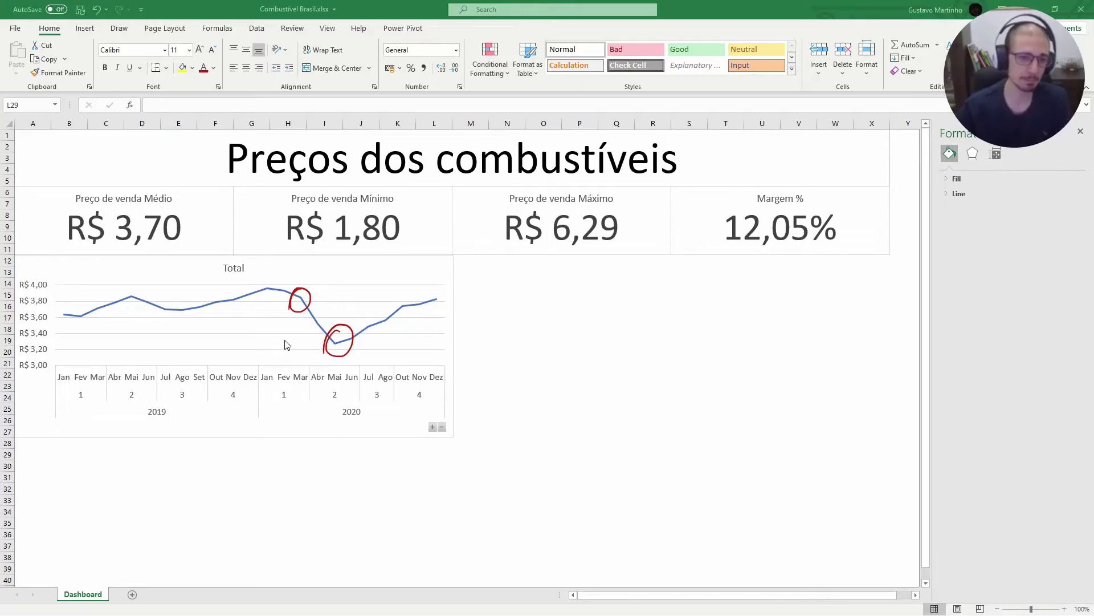
{"action": "mouse_move", "coordinate": [301, 301]}
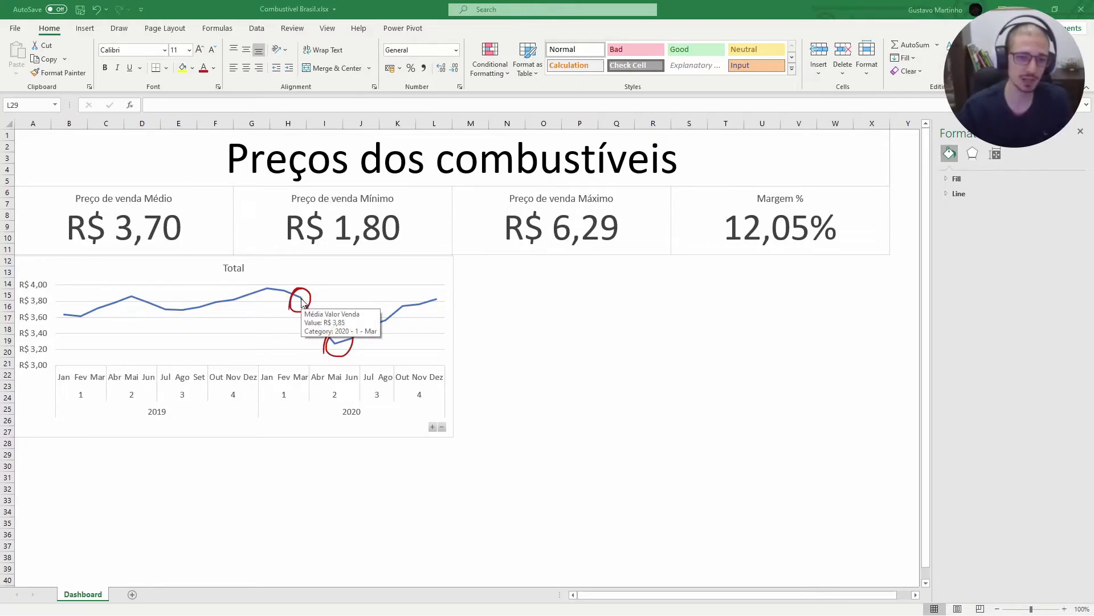
{"action": "mouse_move", "coordinate": [334, 345]}
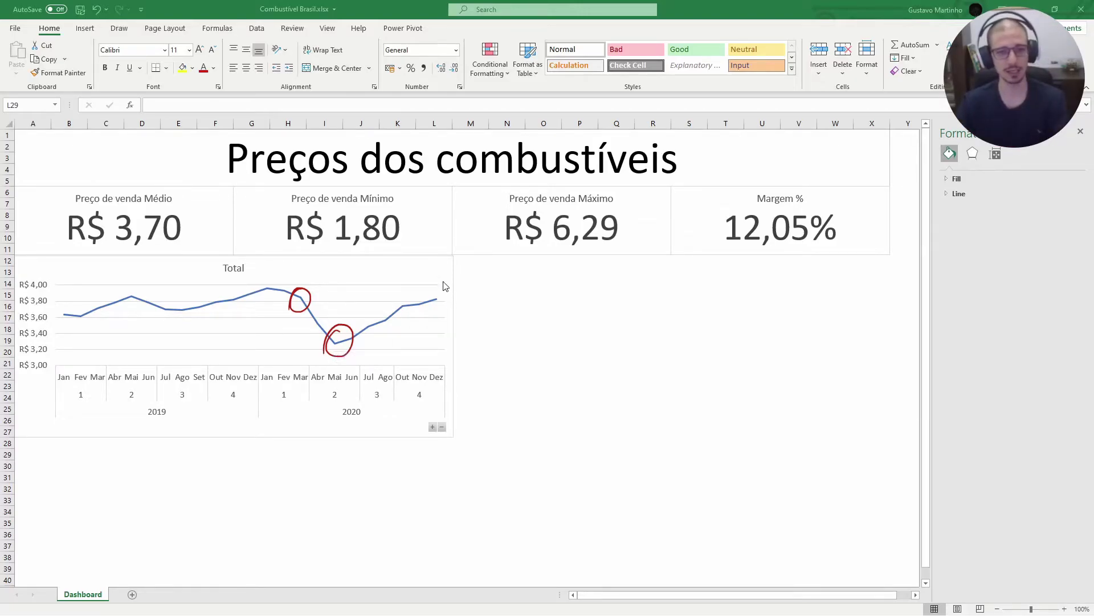
- Reset the vertical value axis's minimum and maximum bounds to automatic and enlarge its labels to font size 14
{"action": "left_click", "coordinate": [431, 265]}
{"action": "left_click", "coordinate": [450, 260]}
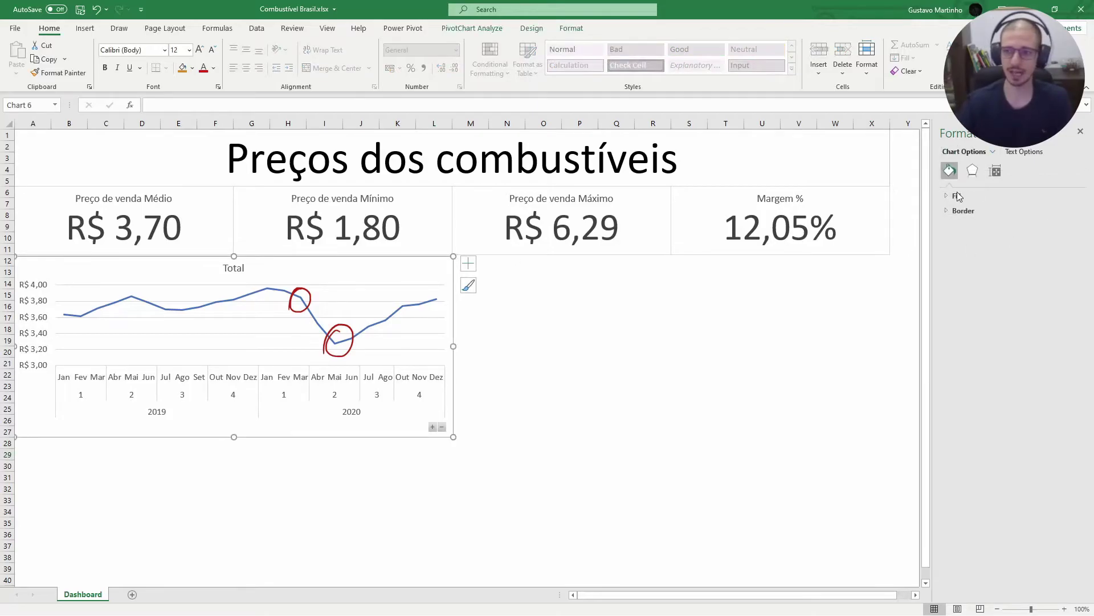
{"action": "left_click", "coordinate": [972, 171]}
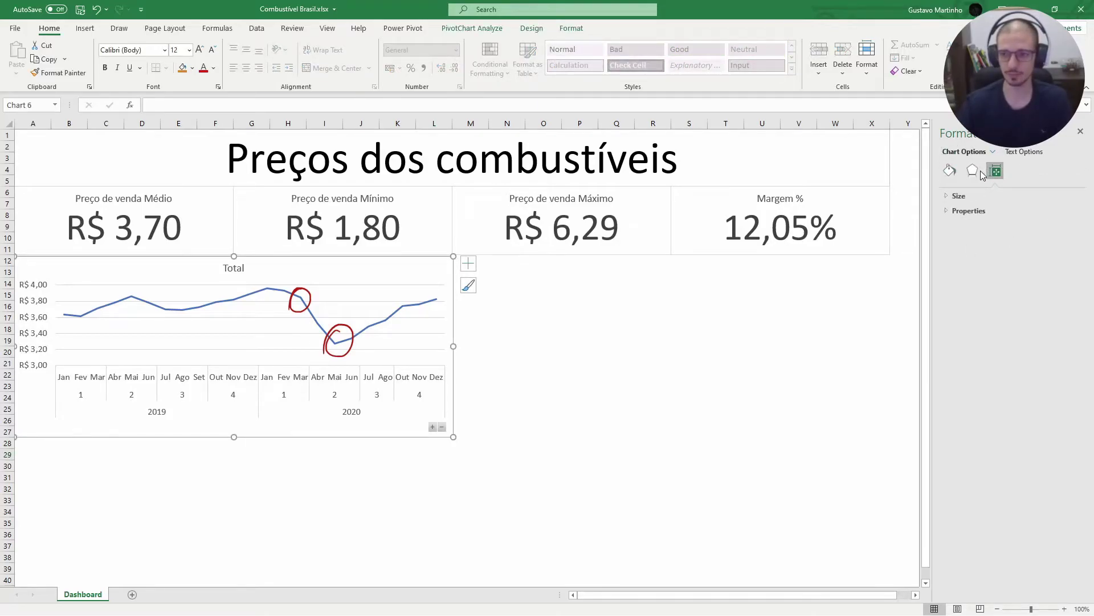
{"action": "left_click", "coordinate": [950, 171]}
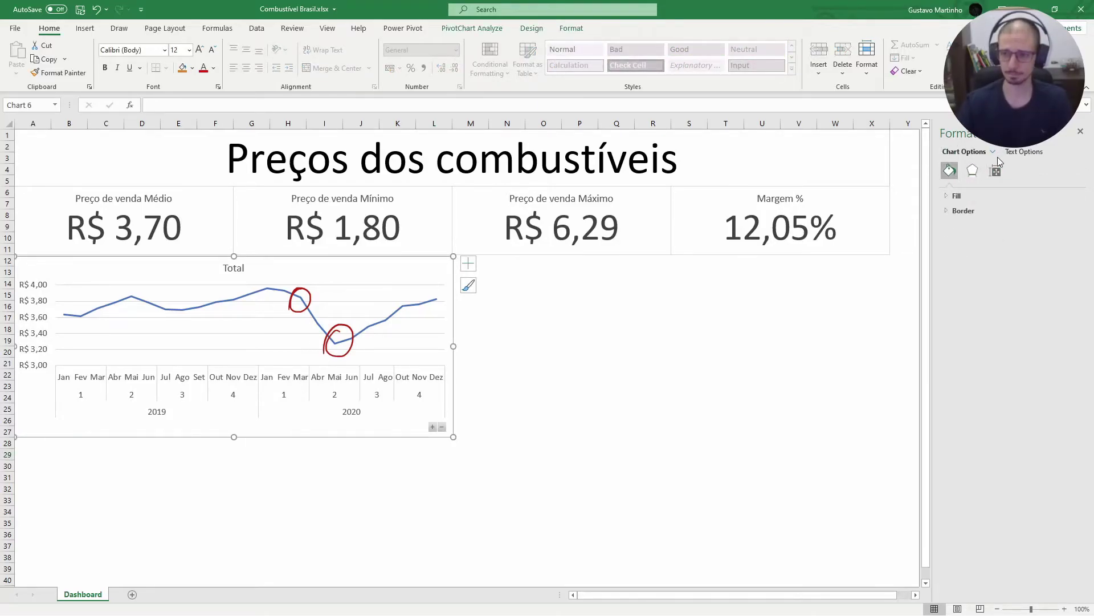
{"action": "left_click", "coordinate": [994, 151]}
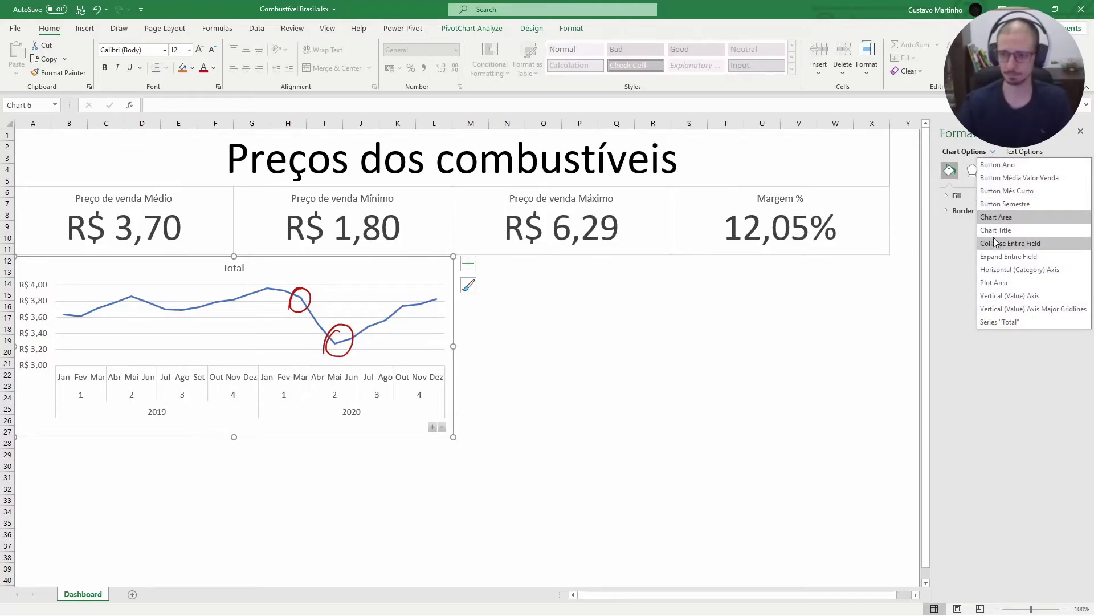
{"action": "left_click", "coordinate": [949, 263]}
{"action": "left_click", "coordinate": [31, 303]}
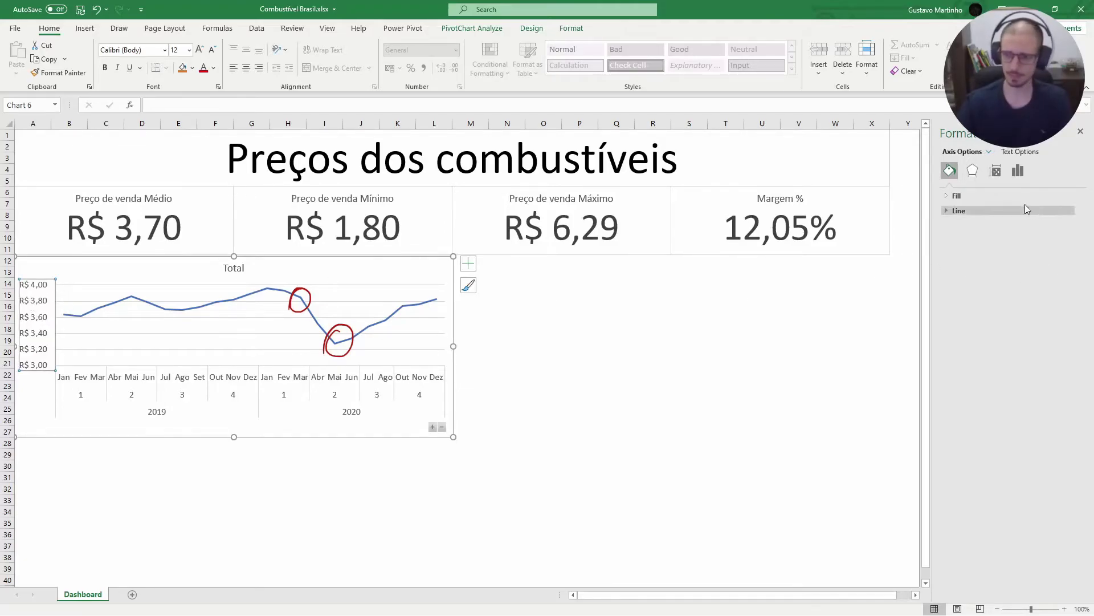
{"action": "left_click", "coordinate": [963, 198]}
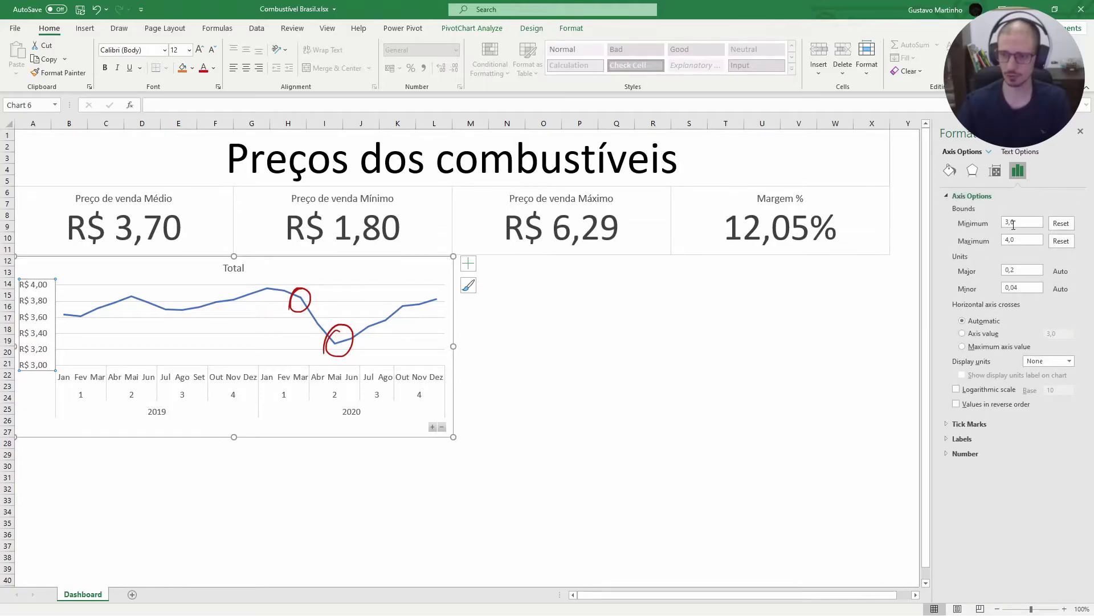
{"action": "left_click", "coordinate": [1061, 225]}
{"action": "left_click", "coordinate": [1062, 242]}
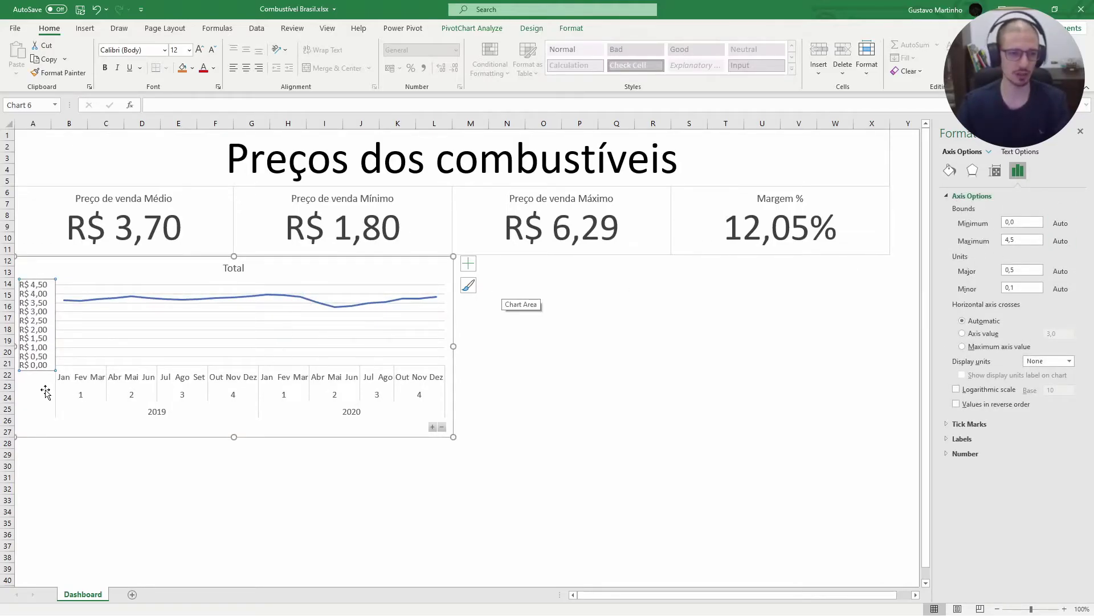
{"action": "key", "text": "ctrl+shift+period"}
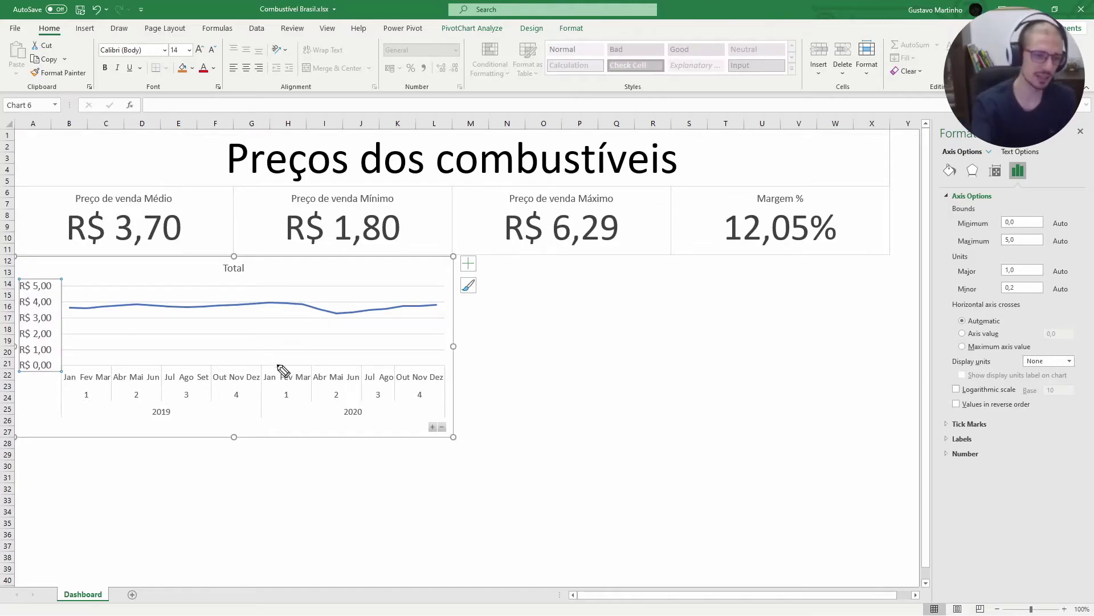
- Mark the axis's zero label, the early-2020 drop in the line and the value axis labels with the screen pen, and erase the marks
{"action": "left_click_drag", "start_coordinate": [33, 380], "coordinate": [46, 376]}
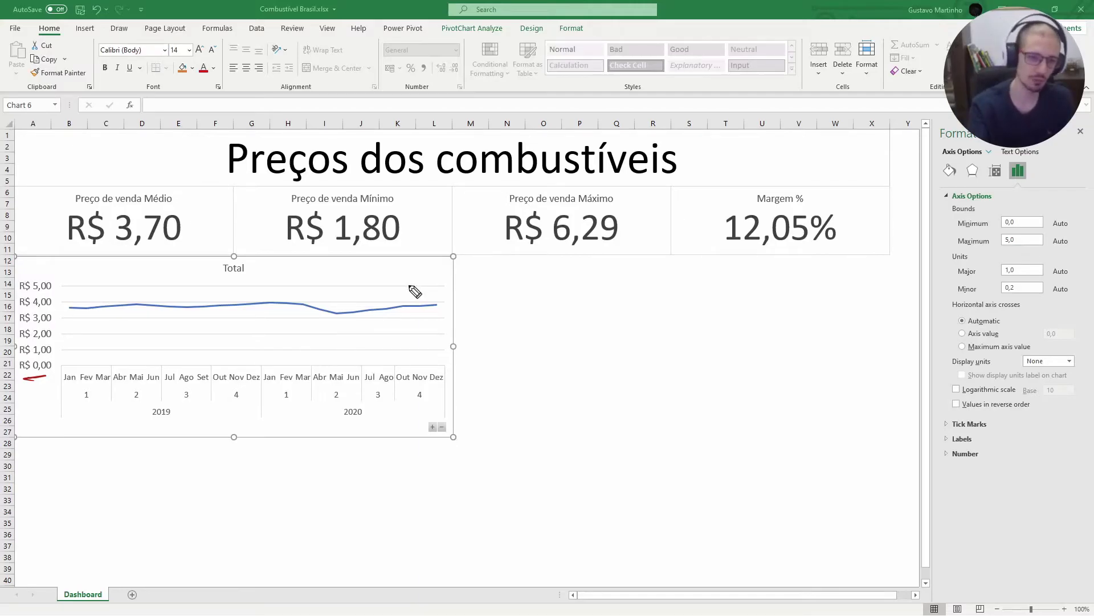
{"action": "mouse_move", "coordinate": [306, 294]}
{"action": "left_mouse_down"}
{"action": "mouse_move", "coordinate": [336, 315]}
{"action": "mouse_move", "coordinate": [271, 322]}
{"action": "left_mouse_up"}
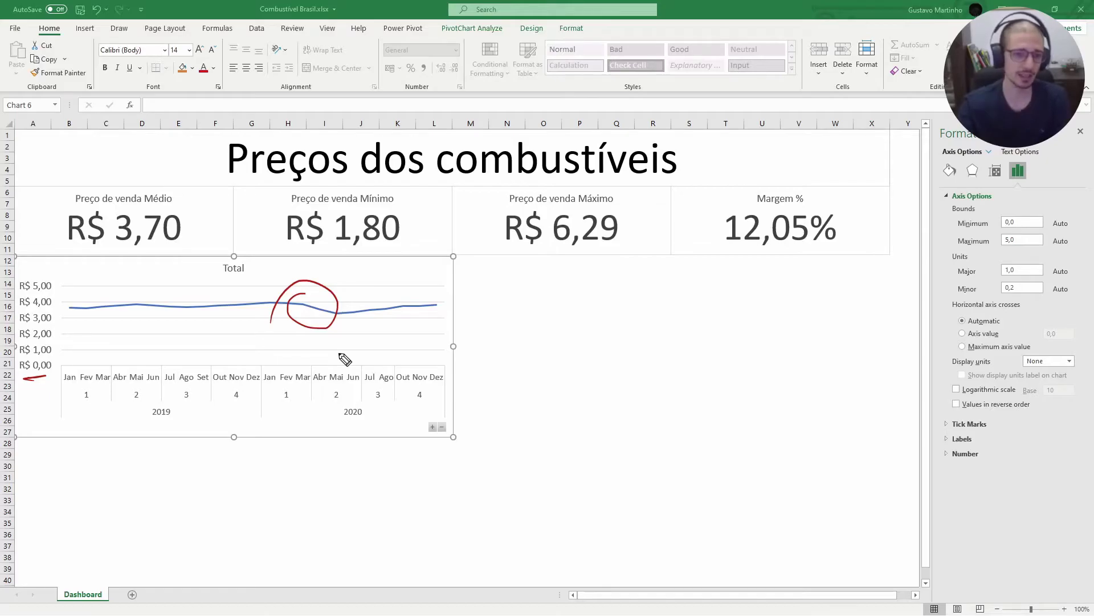
{"action": "mouse_move", "coordinate": [32, 266]}
{"action": "left_mouse_down"}
{"action": "mouse_move", "coordinate": [23, 348]}
{"action": "mouse_move", "coordinate": [56, 387]}
{"action": "mouse_move", "coordinate": [57, 308]}
{"action": "mouse_move", "coordinate": [31, 265]}
{"action": "left_mouse_up"}
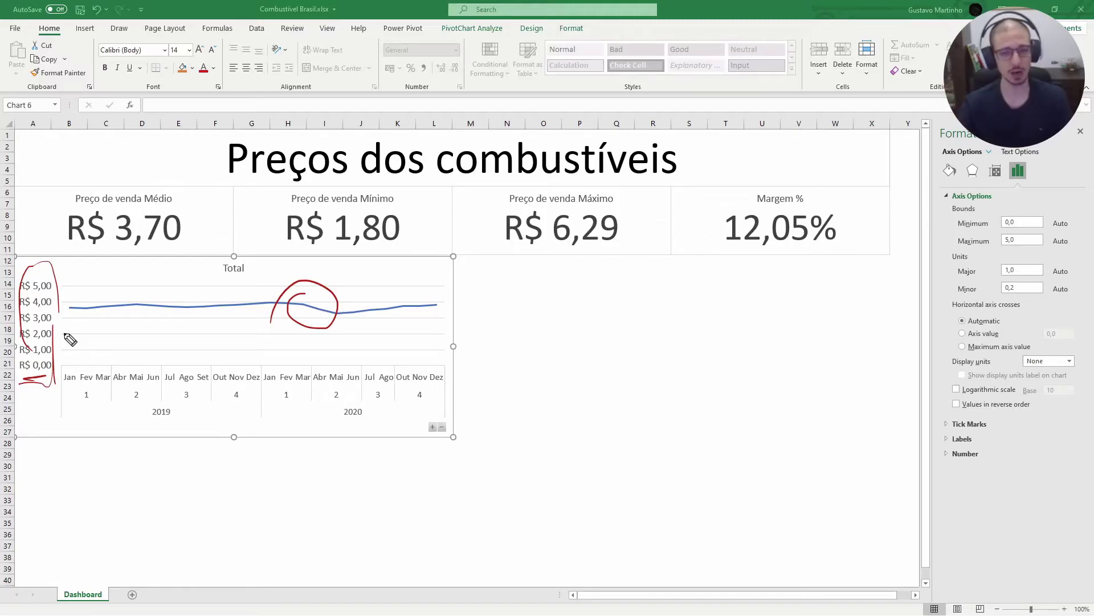
{"action": "key", "text": "Escape"}
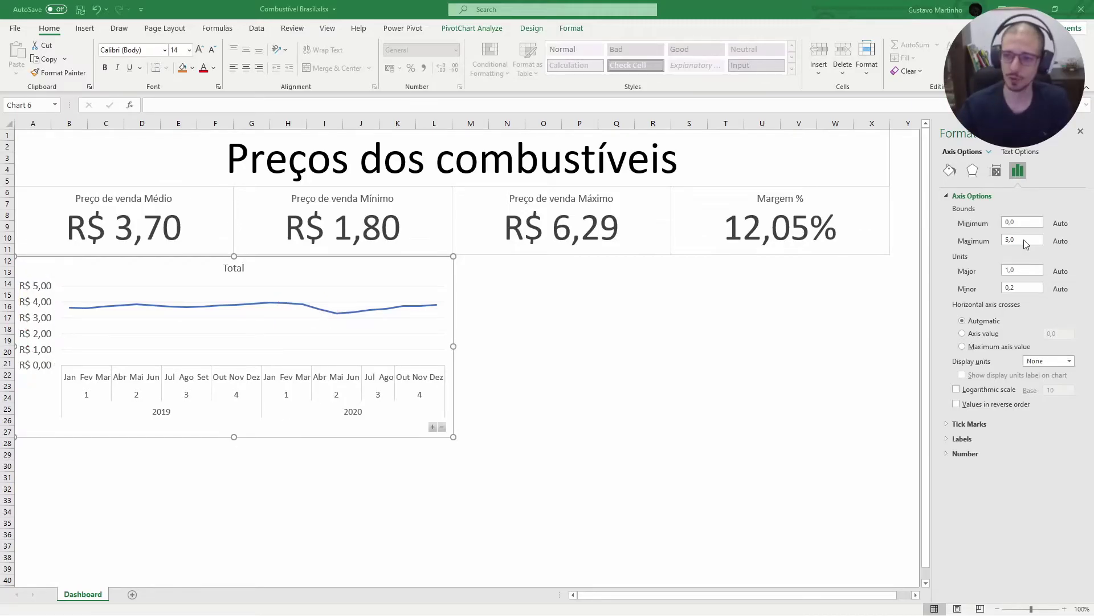
- Set the vertical value axis bounds to a minimum of 3 and a maximum of 4
{"action": "left_click_drag", "start_coordinate": [1025, 225], "coordinate": [891, 214]}
{"action": "type", "text": "3"}
{"action": "key", "text": "Return"}
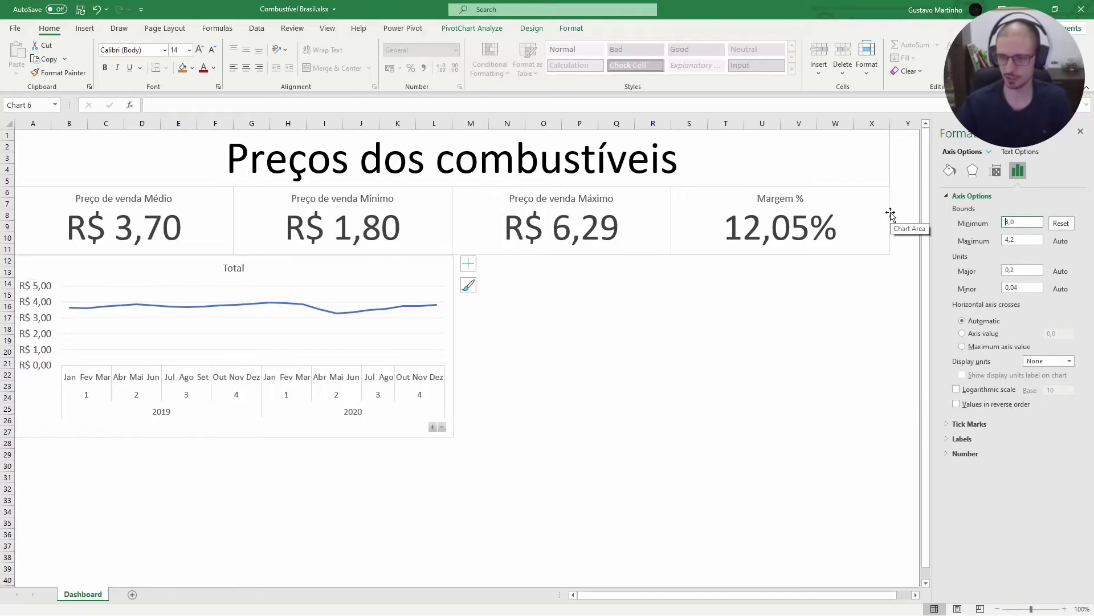
{"action": "key", "text": "Tab"}
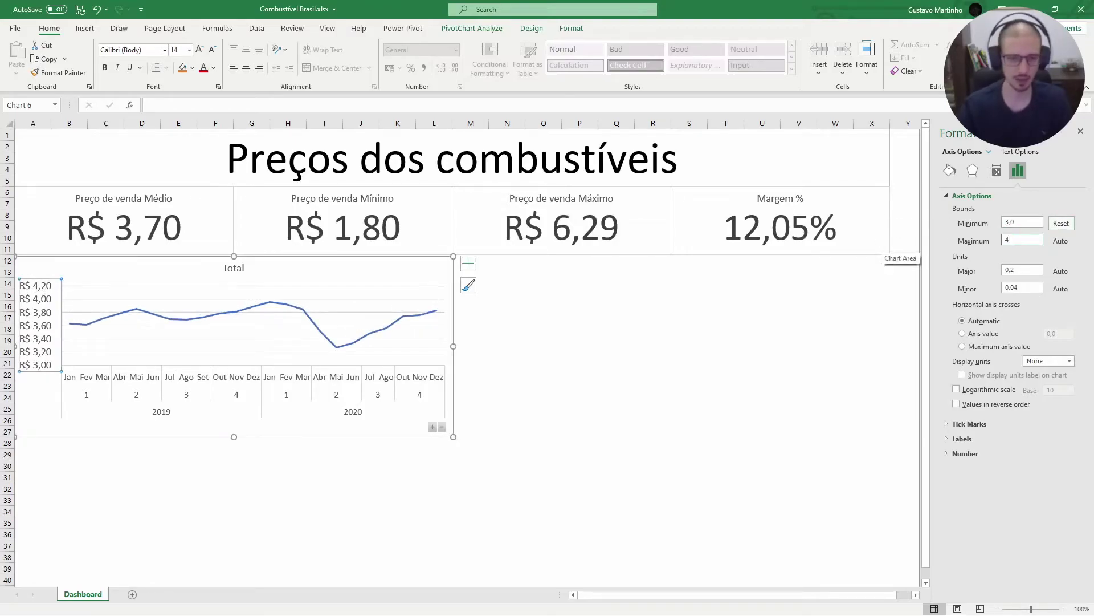
{"action": "type", "text": "4"}
{"action": "key", "text": "Return"}
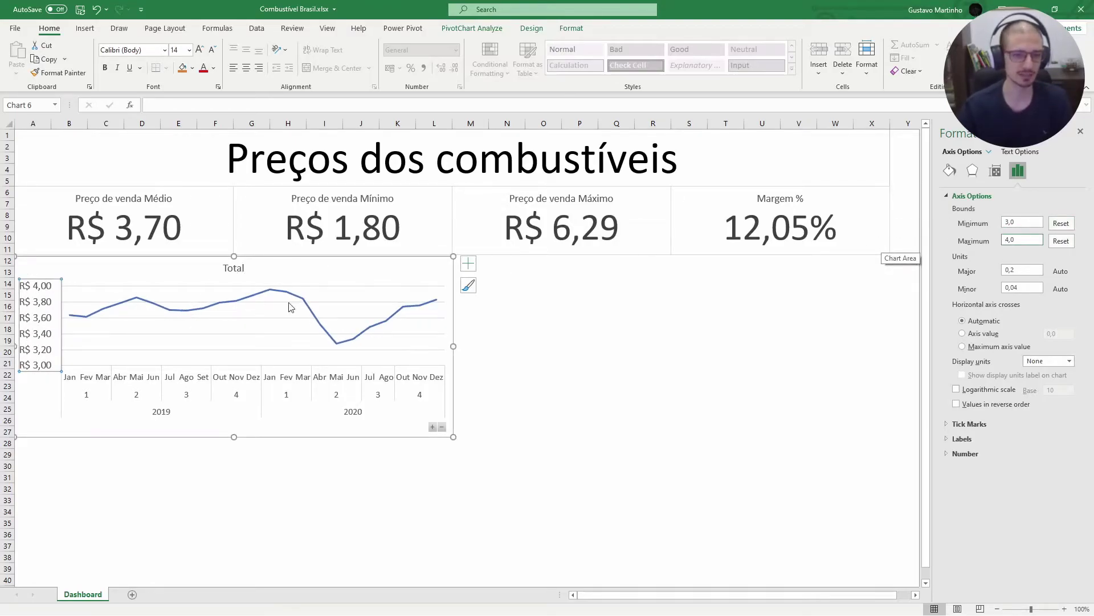
{"action": "left_click", "coordinate": [324, 434]}
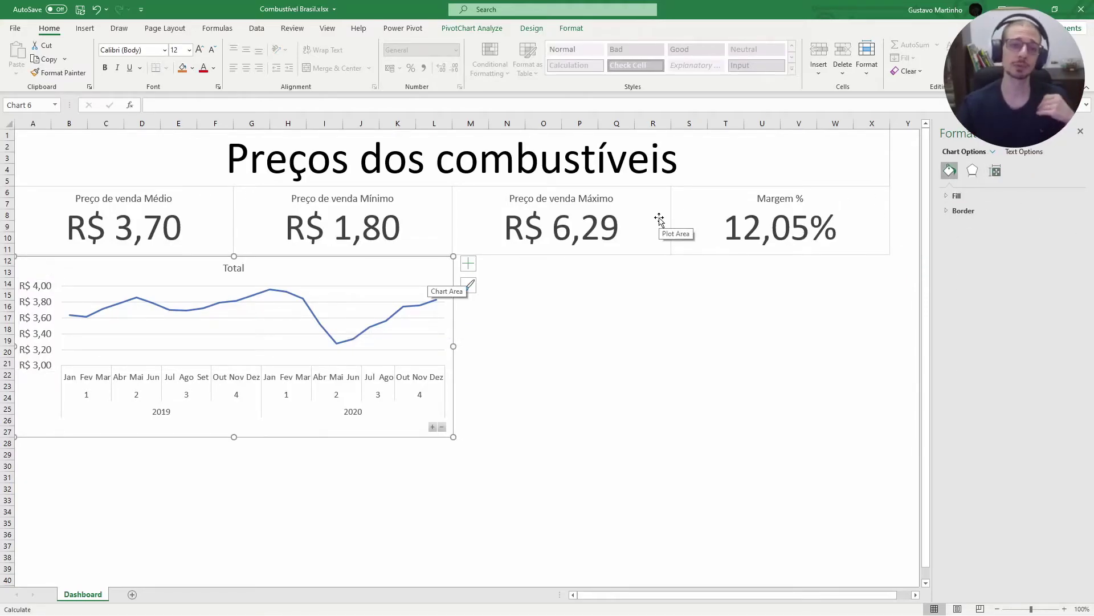
- Increase the chart title's font size to 20
{"action": "left_click", "coordinate": [242, 269]}
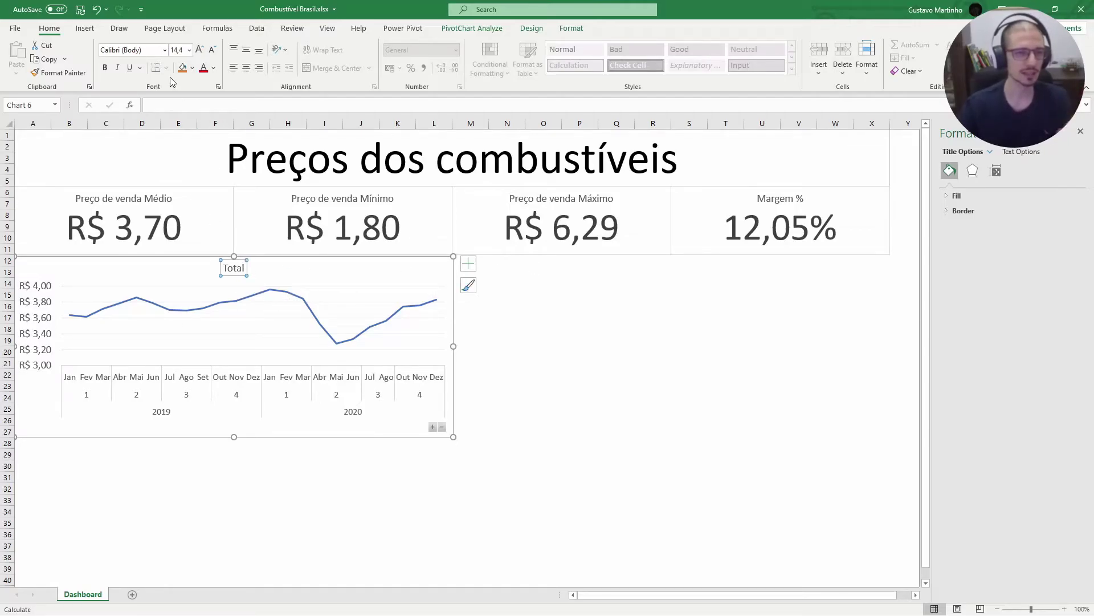
{"action": "left_click", "coordinate": [199, 50]}
{"action": "left_click", "coordinate": [199, 50]}
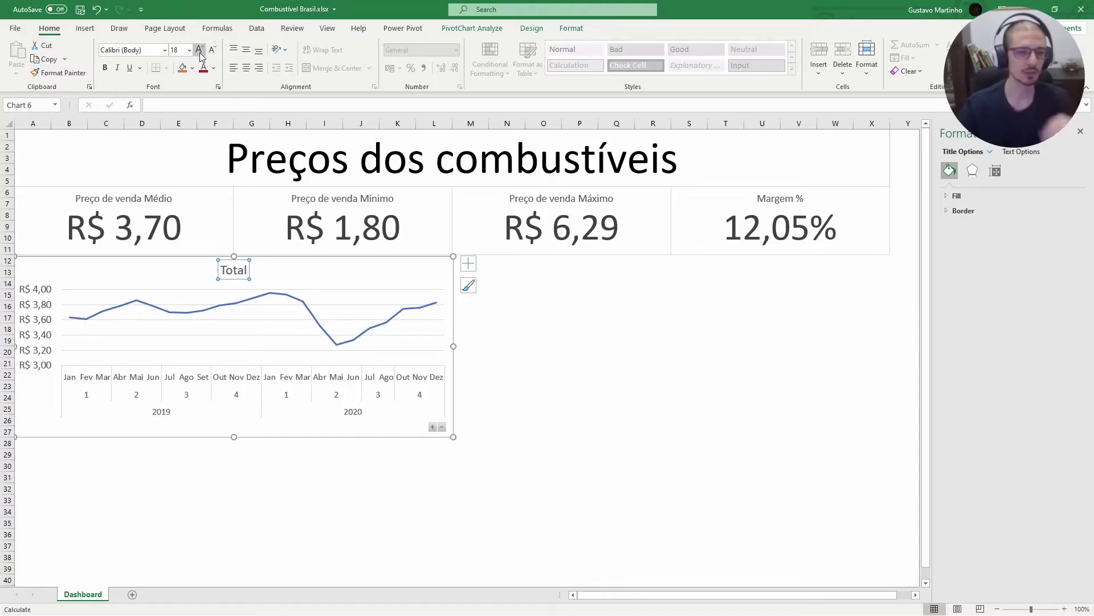
{"action": "left_click", "coordinate": [199, 50]}
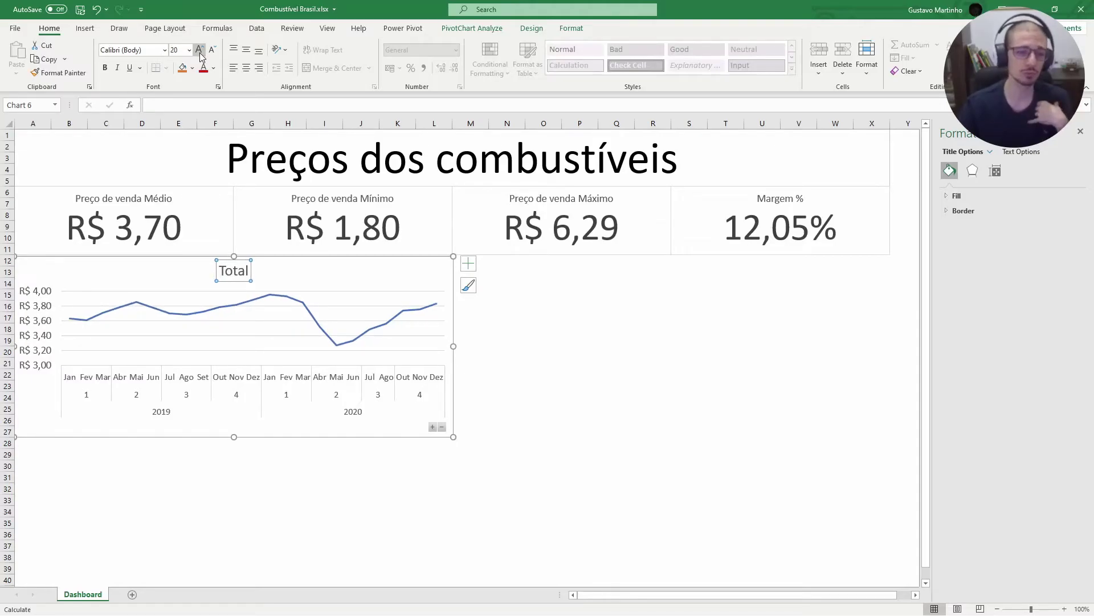
- Replace the chart title text with "Preço de venda médio Timeline"
{"action": "left_click", "coordinate": [246, 271]}
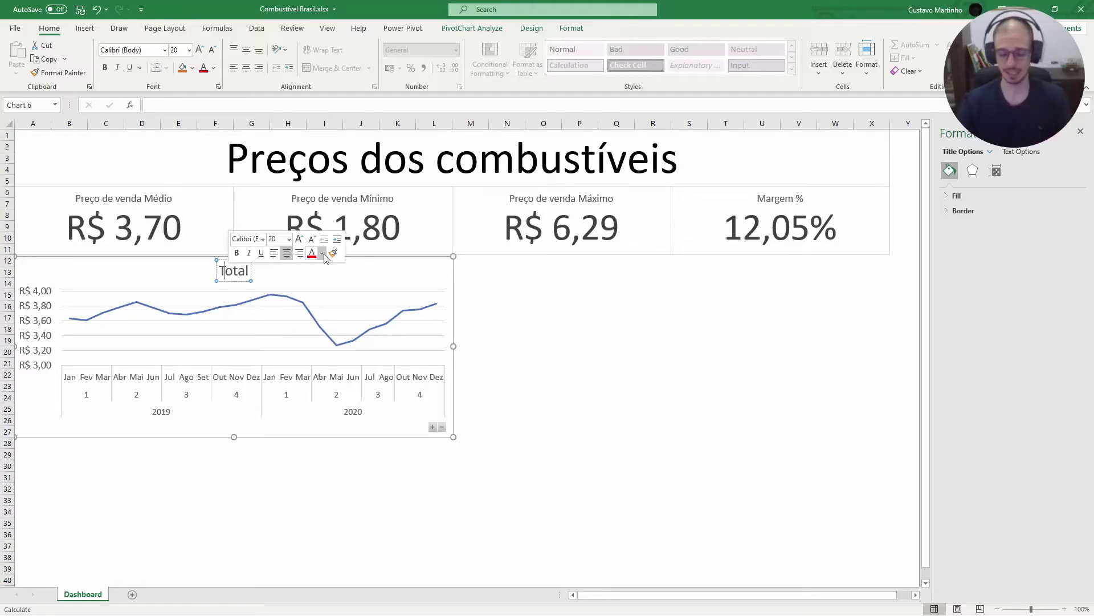
{"action": "key", "text": "ctrl+a"}
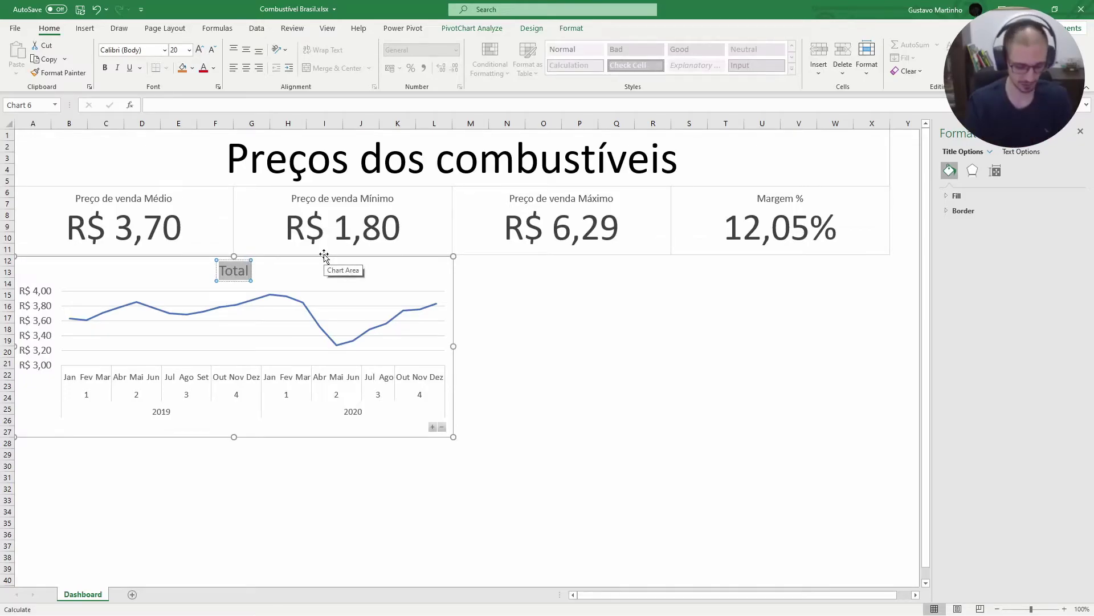
{"action": "type", "text": "Tre"}
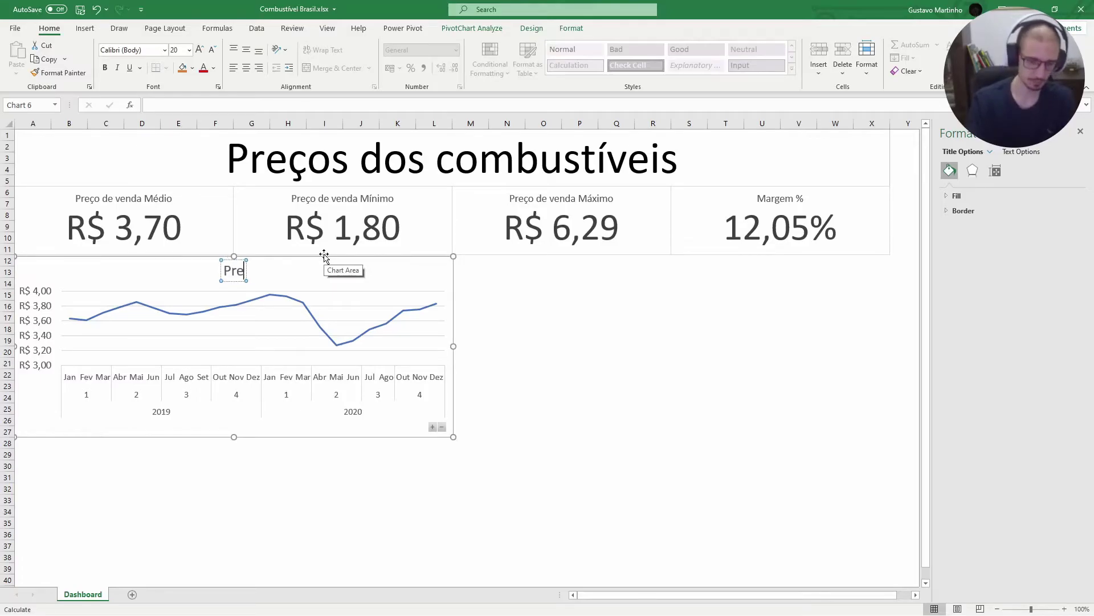
{"action": "type", "text": "ço de vend"}
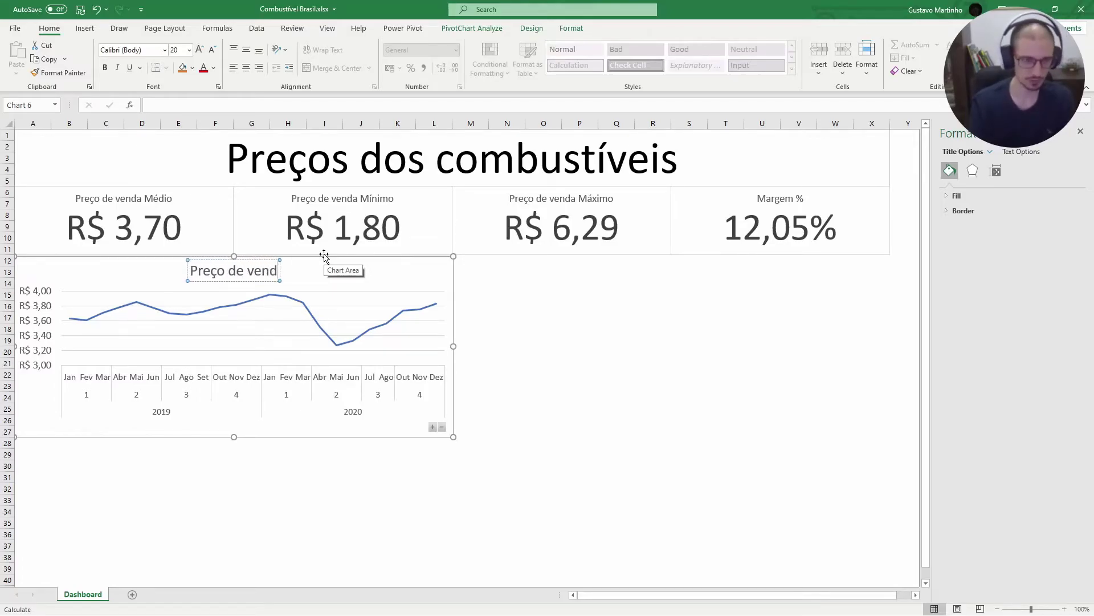
{"action": "type", "text": "a médio"}
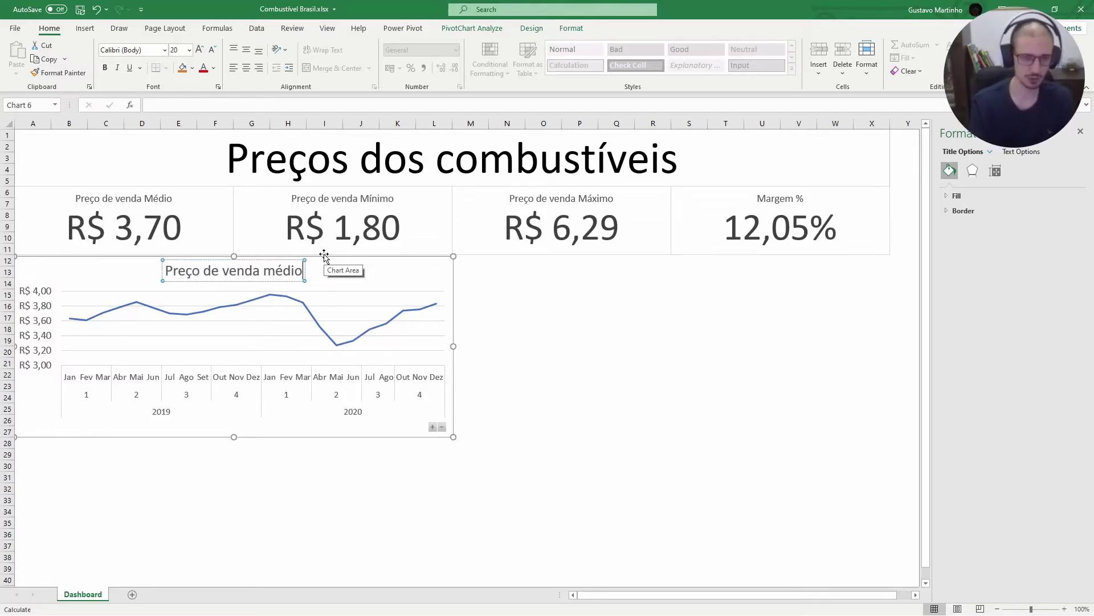
{"action": "type", "text": " Timelin"}
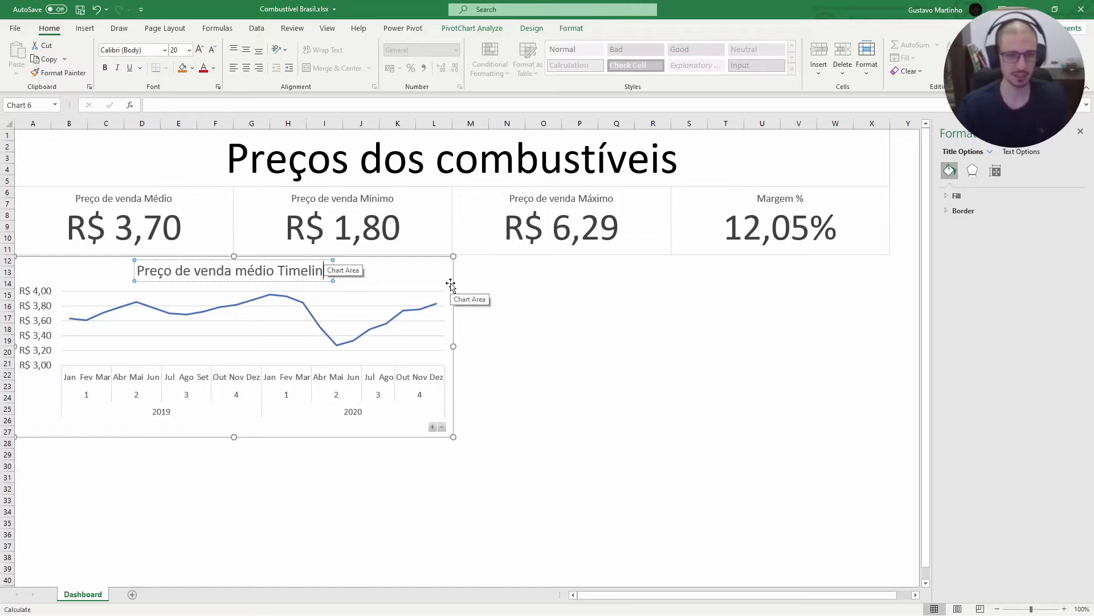
{"action": "type", "text": "e"}
{"action": "left_click", "coordinate": [479, 292]}
{"action": "left_click", "coordinate": [380, 281]}
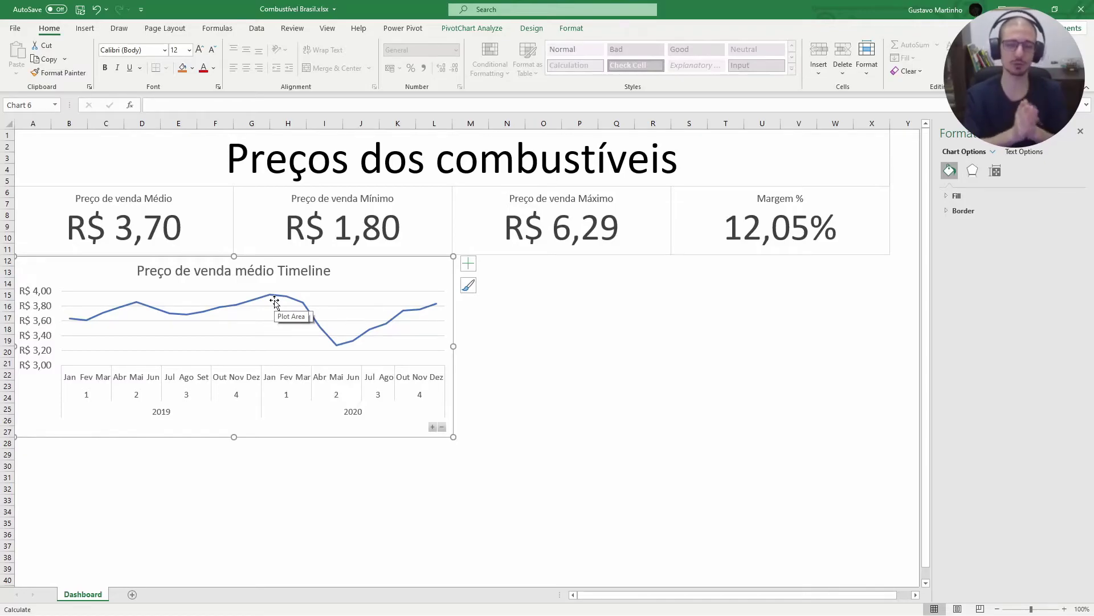
- Close the chart formatting pane and deselect the chart by selecting cell M14
{"action": "left_click", "coordinate": [526, 287]}
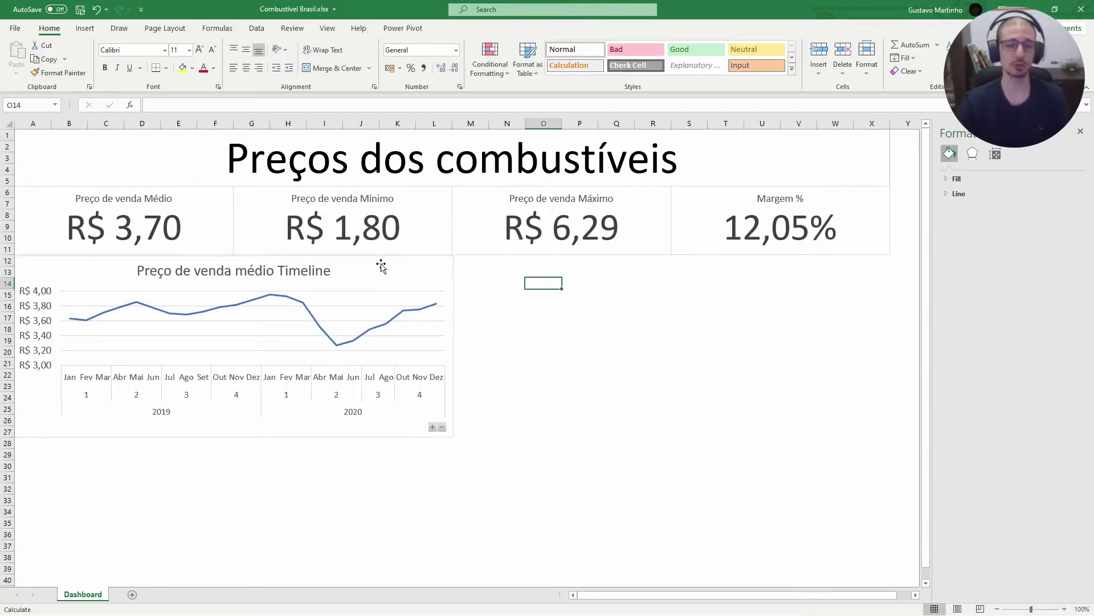
{"action": "left_click", "coordinate": [400, 269]}
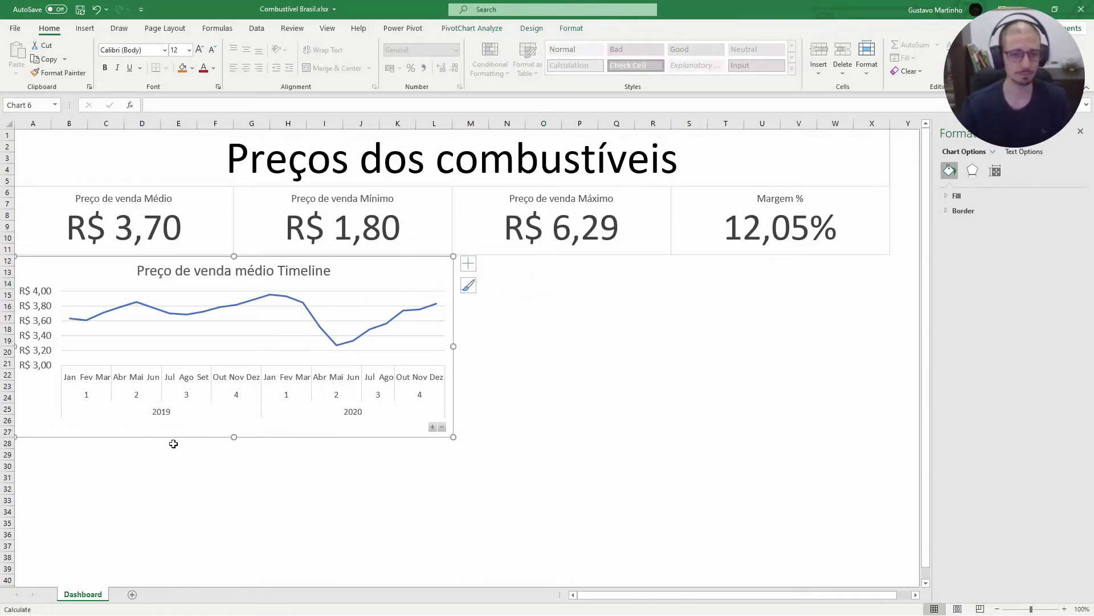
{"action": "left_click", "coordinate": [1080, 132]}
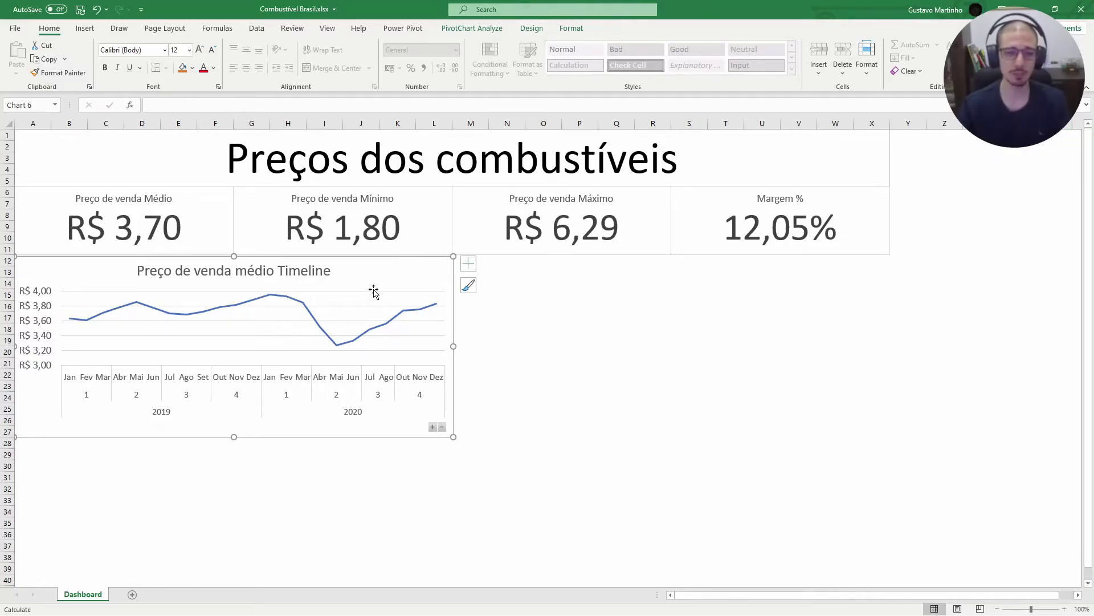
{"action": "key", "text": "F2"}
{"action": "left_click", "coordinate": [481, 278]}
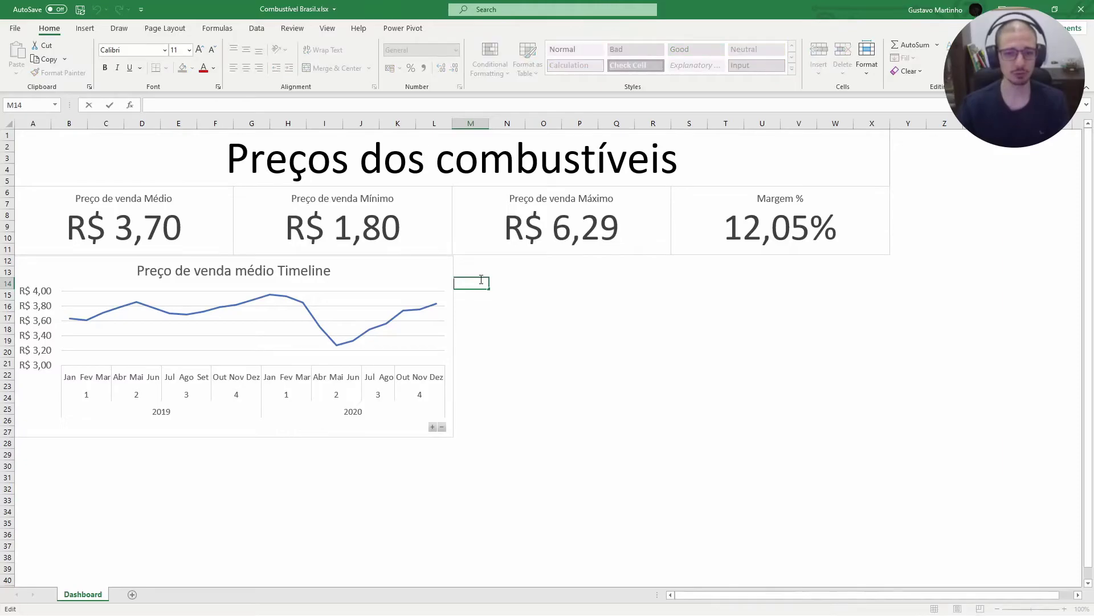
{"action": "key", "text": "Escape"}
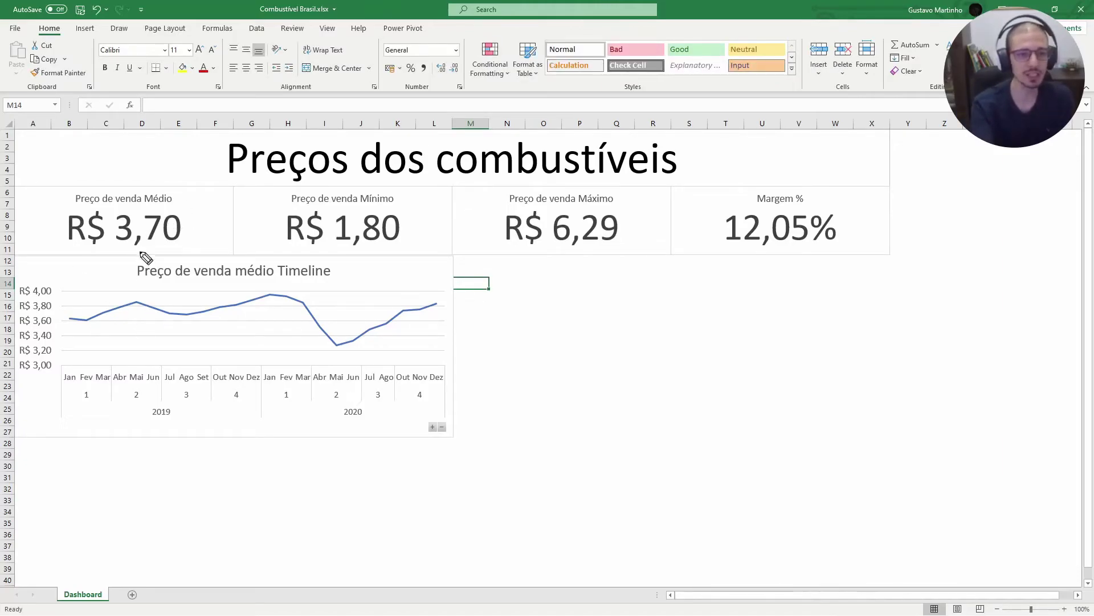
- With the screen pen, underline the 3,70 average price, mark that level at both ends of the chart, and circle the December 2020 point
{"action": "left_click_drag", "start_coordinate": [117, 245], "coordinate": [181, 243]}
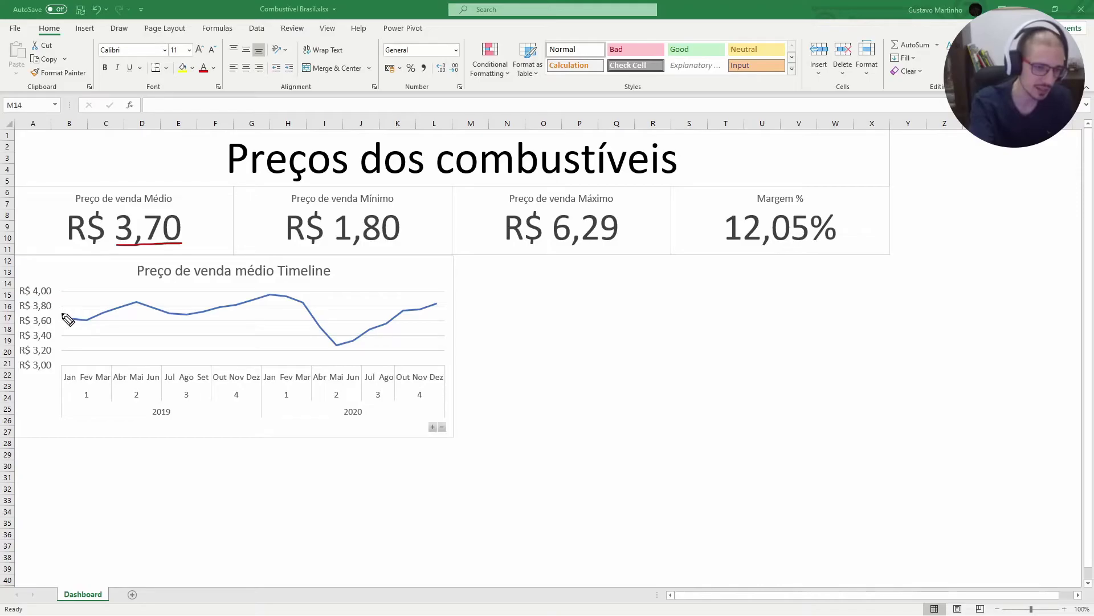
{"action": "left_click_drag", "start_coordinate": [59, 313], "coordinate": [67, 313]}
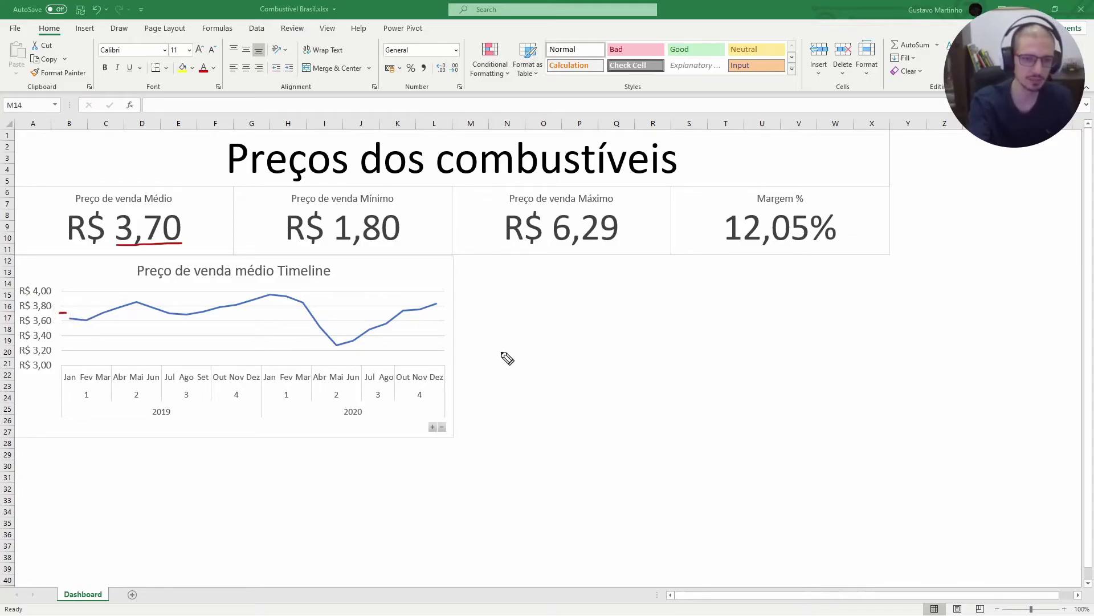
{"action": "left_click_drag", "start_coordinate": [439, 314], "coordinate": [449, 314]}
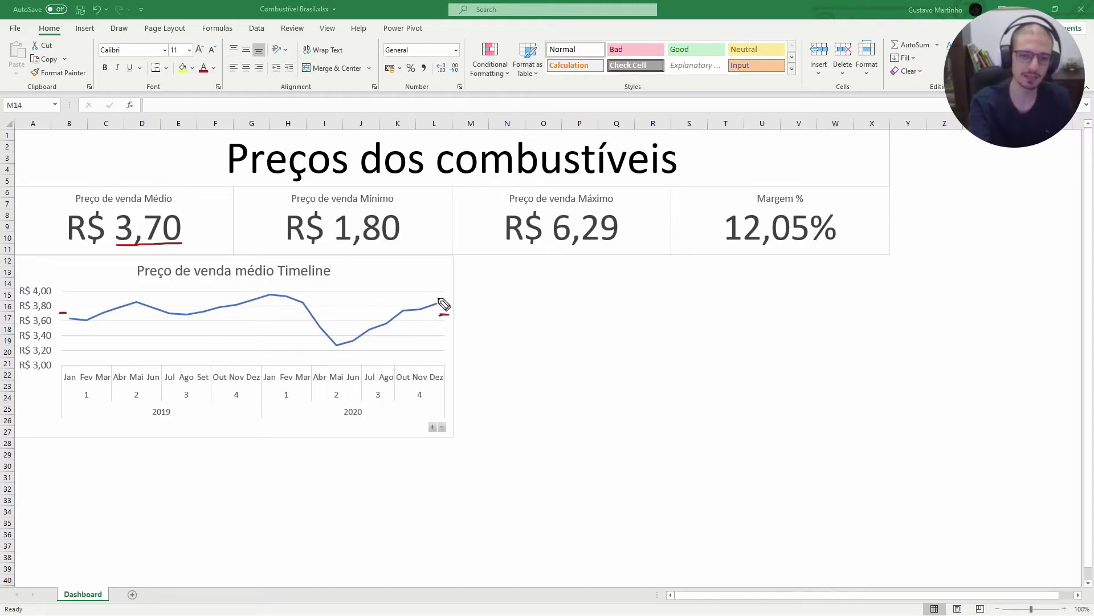
{"action": "mouse_move", "coordinate": [440, 298]}
{"action": "left_mouse_down"}
{"action": "mouse_move", "coordinate": [429, 302]}
{"action": "mouse_move", "coordinate": [444, 294]}
{"action": "left_mouse_up"}
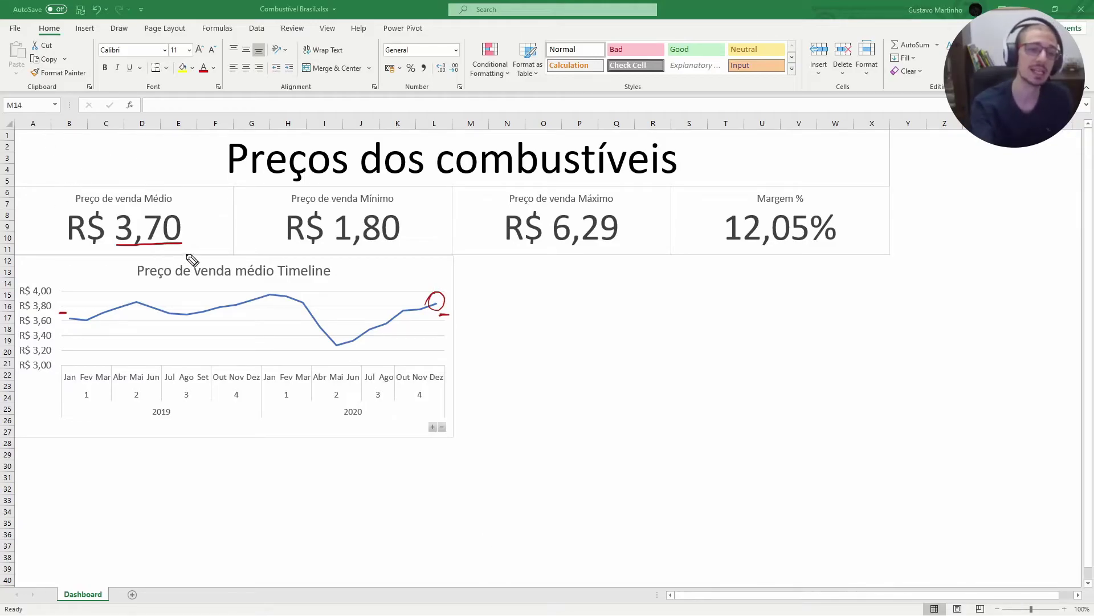
- Circle the December 2020 axis label with the screen pen, and erase that circle, the mark beside 2019, and the mark at the line's end
{"action": "left_click_drag", "start_coordinate": [186, 233], "coordinate": [183, 244]}
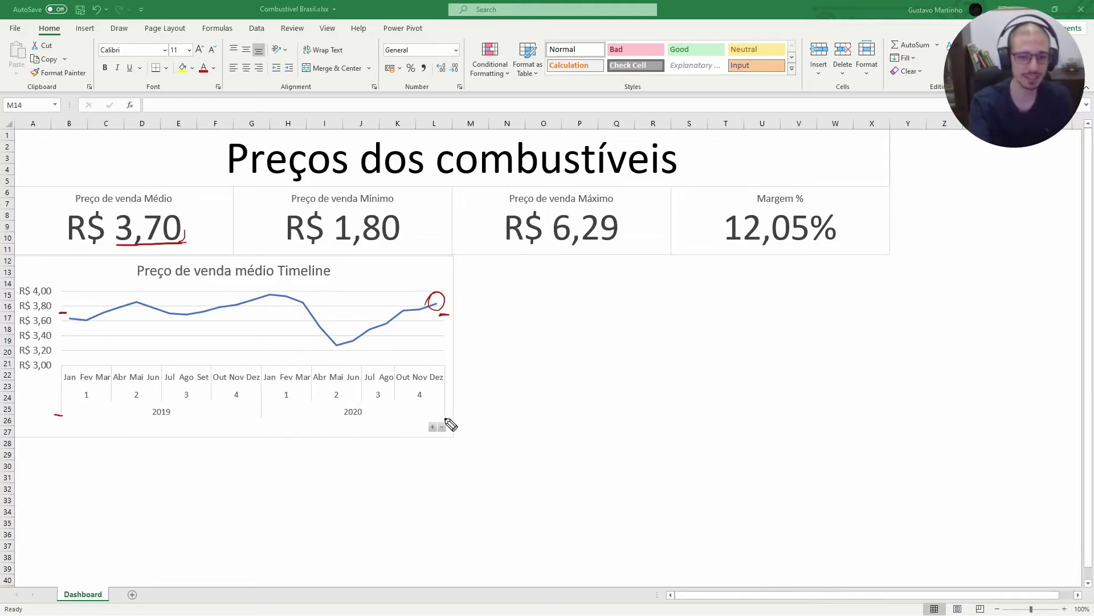
{"action": "mouse_move", "coordinate": [446, 365]}
{"action": "left_mouse_down"}
{"action": "mouse_move", "coordinate": [455, 393]}
{"action": "mouse_move", "coordinate": [443, 365]}
{"action": "left_mouse_up"}
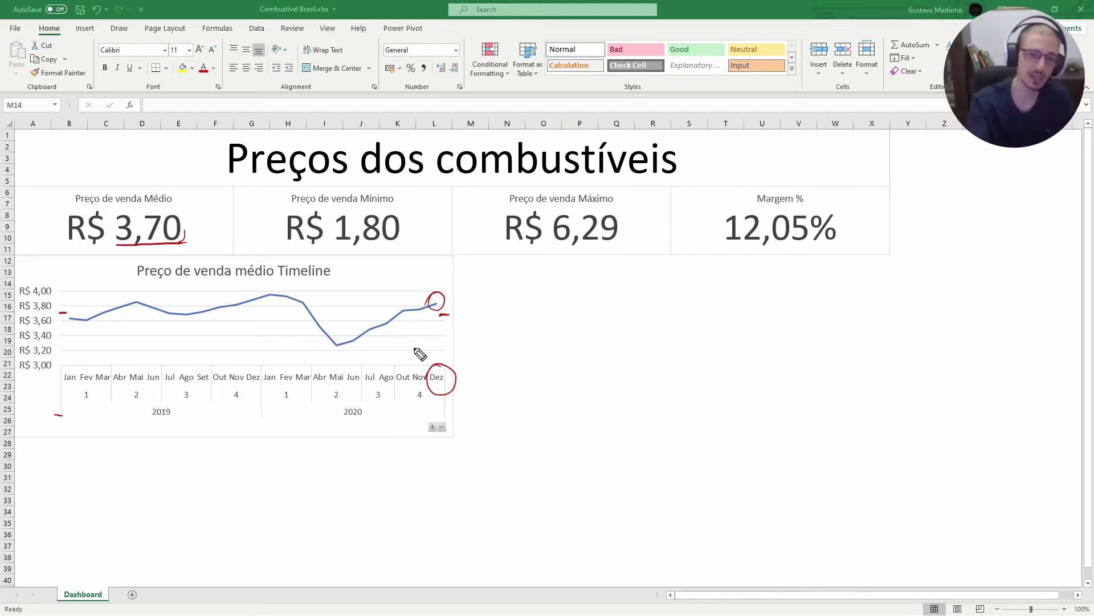
{"action": "left_click", "coordinate": [432, 369]}
{"action": "left_click", "coordinate": [57, 413]}
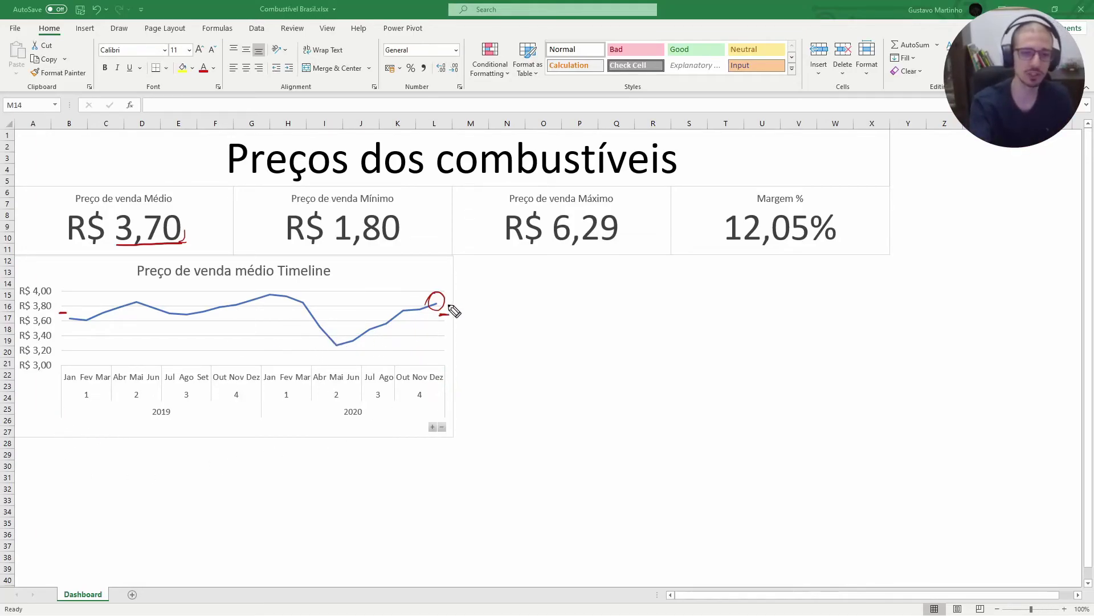
{"action": "left_click", "coordinate": [446, 314]}
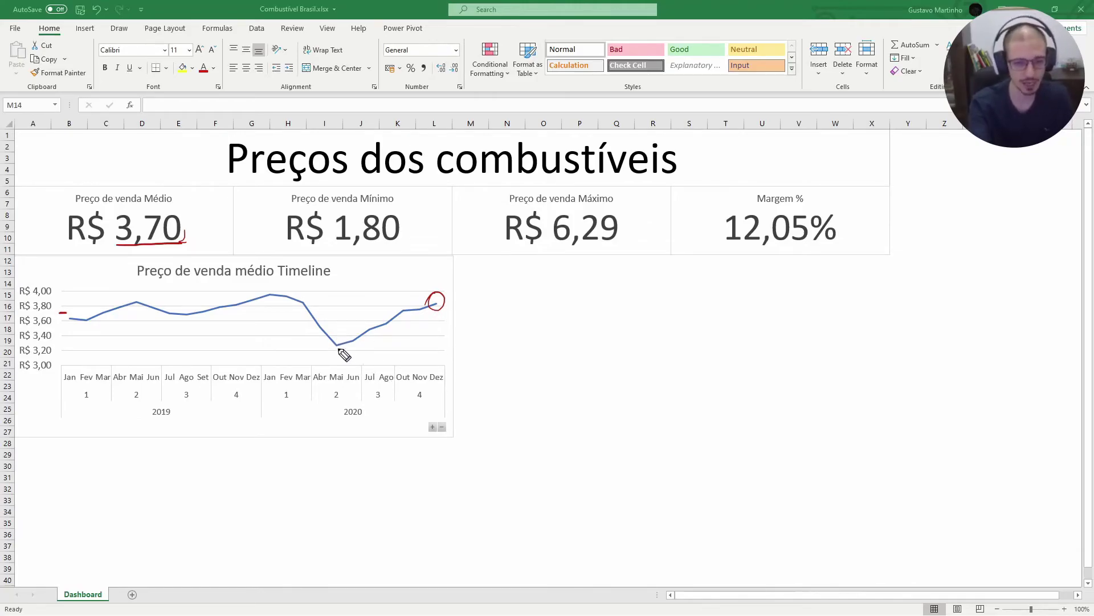
- Circle the January 2020 peak and May 2020 low, draw arrows along the rising and falling price trends, and clear all pen marks
{"action": "mouse_move", "coordinate": [347, 342]}
{"action": "left_mouse_down"}
{"action": "mouse_move", "coordinate": [432, 318]}
{"action": "mouse_move", "coordinate": [419, 335]}
{"action": "left_mouse_up"}
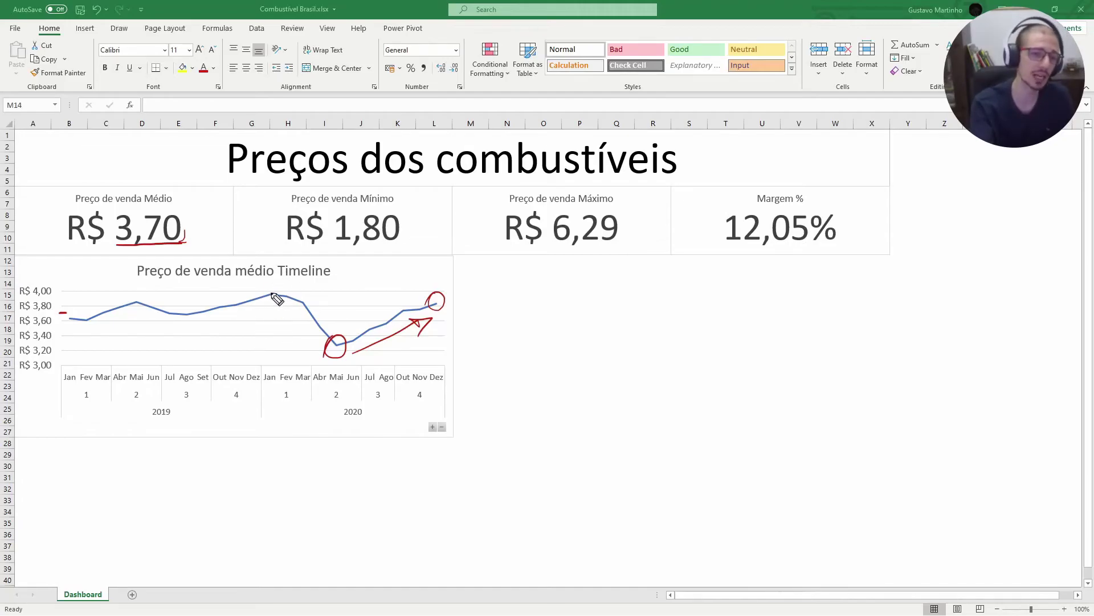
{"action": "mouse_move", "coordinate": [281, 301]}
{"action": "left_mouse_down"}
{"action": "mouse_move", "coordinate": [254, 307]}
{"action": "mouse_move", "coordinate": [274, 369]}
{"action": "left_mouse_up"}
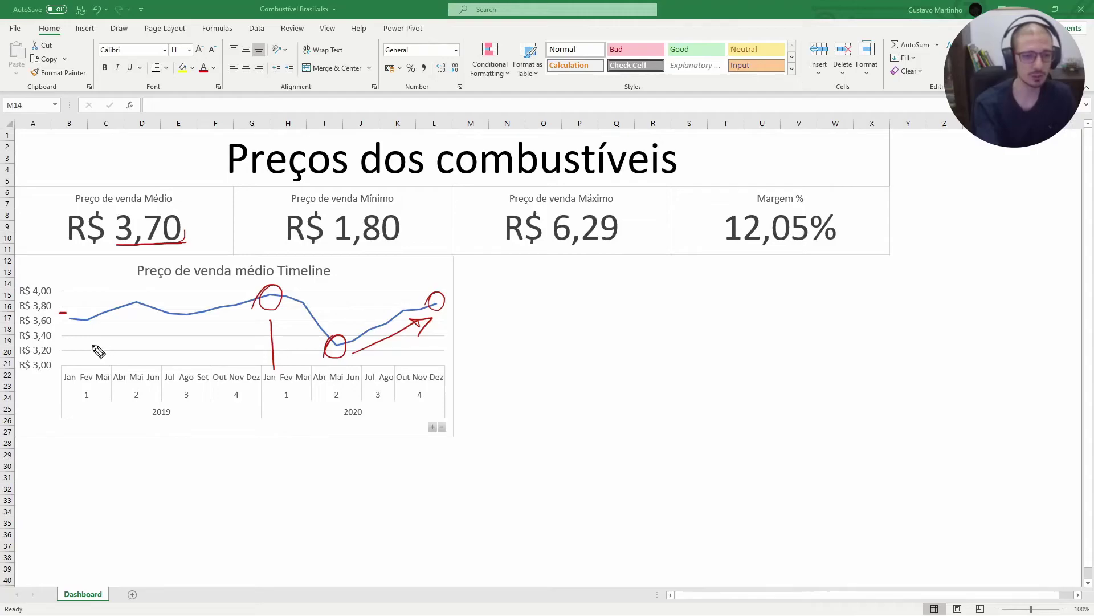
{"action": "mouse_move", "coordinate": [73, 337]}
{"action": "left_mouse_down"}
{"action": "mouse_move", "coordinate": [238, 300]}
{"action": "mouse_move", "coordinate": [222, 320]}
{"action": "left_mouse_up"}
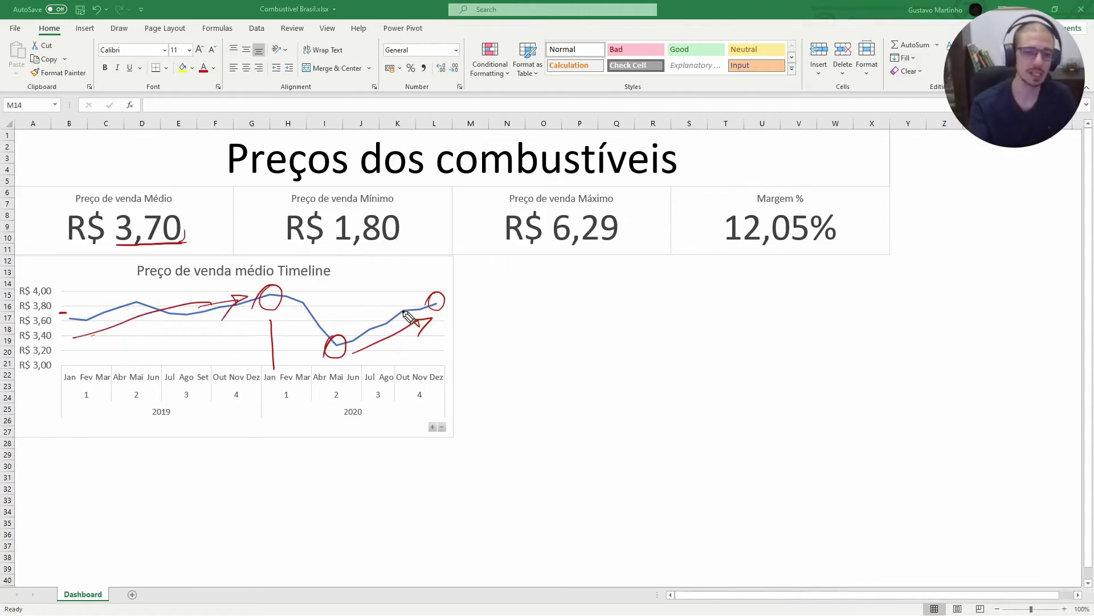
{"action": "left_click_drag", "start_coordinate": [292, 309], "coordinate": [330, 340]}
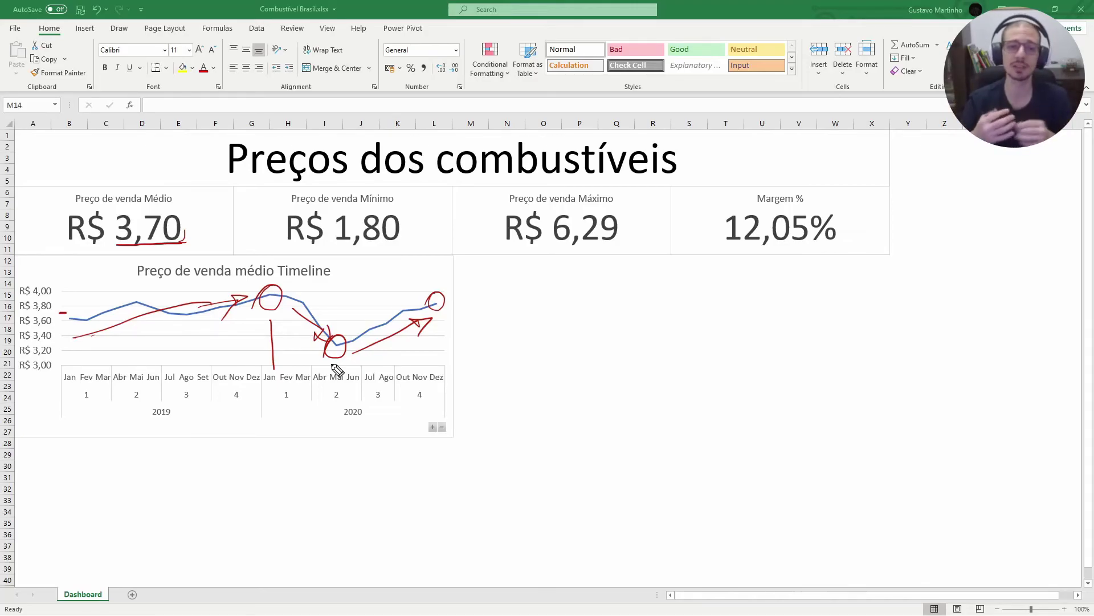
{"action": "key", "text": "ctrl+shift+7"}
{"action": "key", "text": "ctrl+shift+2"}
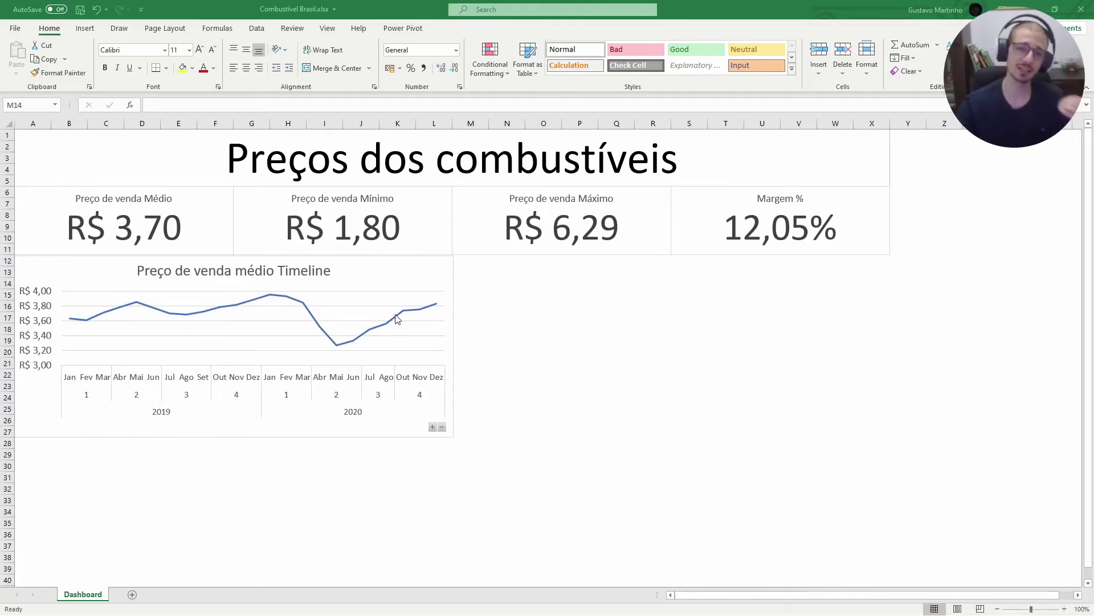
- Turn on Snap to Shape for the line chart, try shifting the chart sideways, and undo the move
{"action": "left_click", "coordinate": [420, 272]}
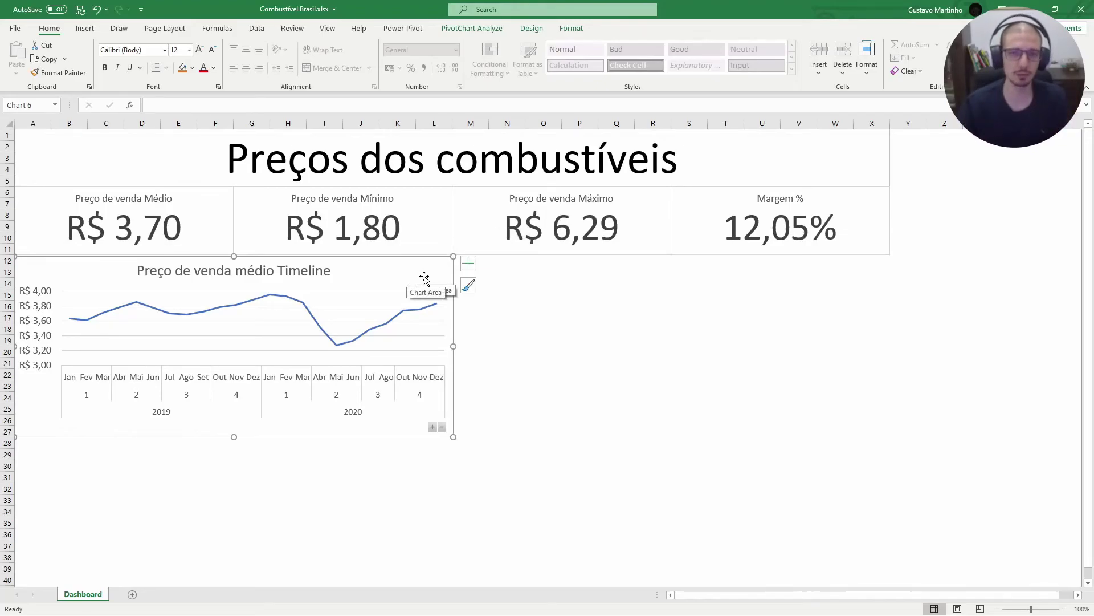
{"action": "left_click", "coordinate": [571, 29]}
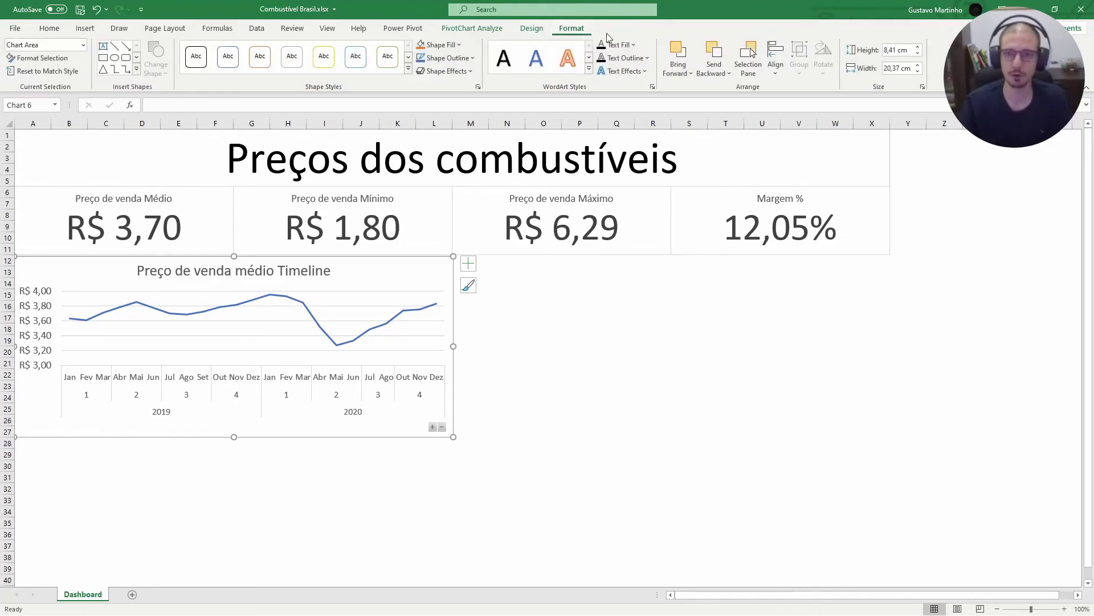
{"action": "left_click", "coordinate": [775, 66]}
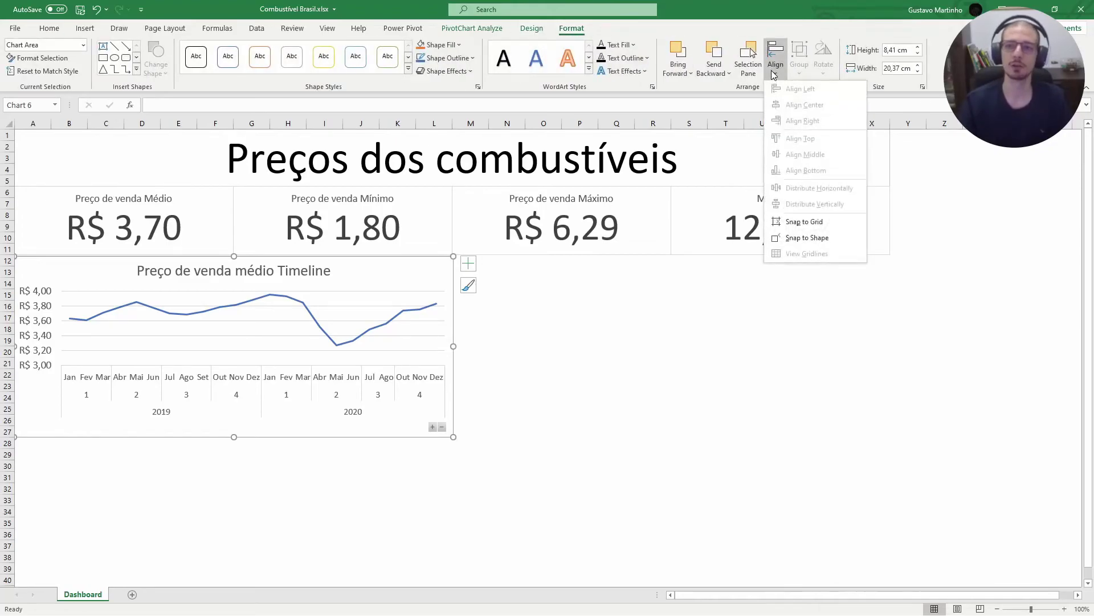
{"action": "left_click", "coordinate": [790, 239]}
{"action": "left_click_drag", "start_coordinate": [400, 272], "coordinate": [423, 272]}
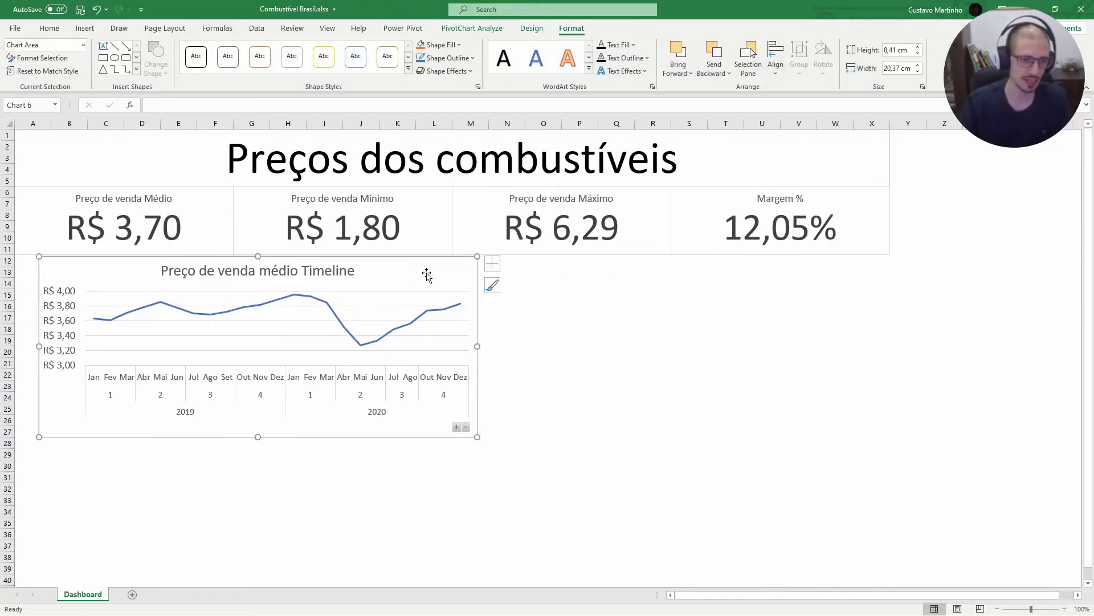
{"action": "key", "text": "ctrl+z"}
{"action": "key", "text": "ctrl+z"}
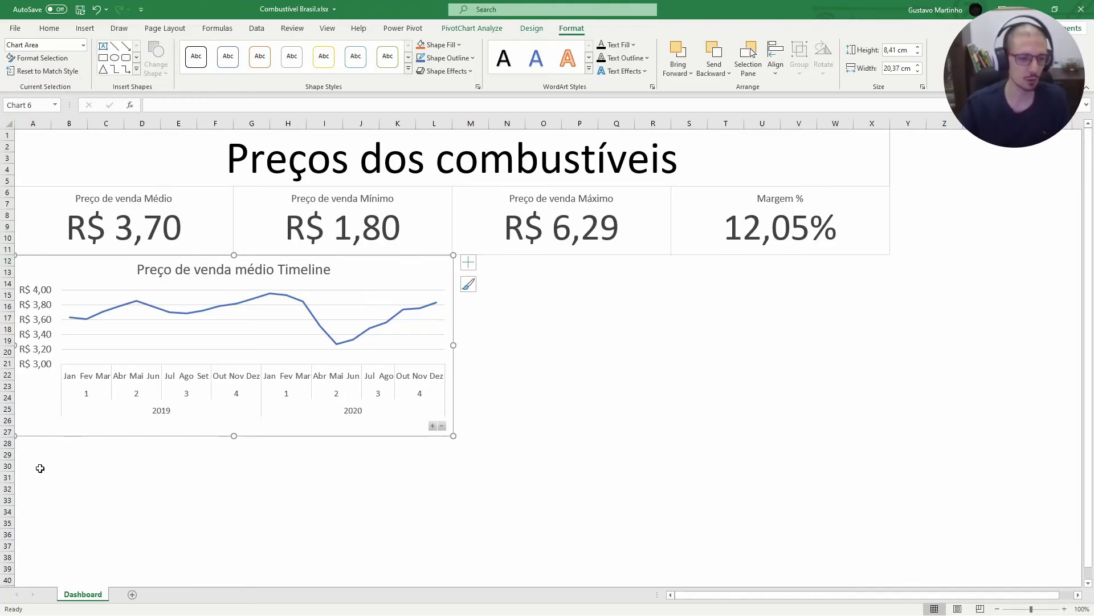
- Extend the chart's lower edge to row 28, align its side edge with the minimum price indicator, and deselect it by selecting cell N19
{"action": "mouse_move", "coordinate": [234, 436]}
{"action": "left_mouse_down"}
{"action": "mouse_move", "coordinate": [231, 470]}
{"action": "mouse_move", "coordinate": [212, 378]}
{"action": "mouse_move", "coordinate": [232, 422]}
{"action": "mouse_move", "coordinate": [216, 491]}
{"action": "mouse_move", "coordinate": [237, 448]}
{"action": "left_mouse_up"}
{"action": "mouse_move", "coordinate": [455, 350]}
{"action": "left_mouse_down"}
{"action": "mouse_move", "coordinate": [490, 349]}
{"action": "mouse_move", "coordinate": [453, 350]}
{"action": "left_mouse_up"}
{"action": "left_click", "coordinate": [505, 338]}
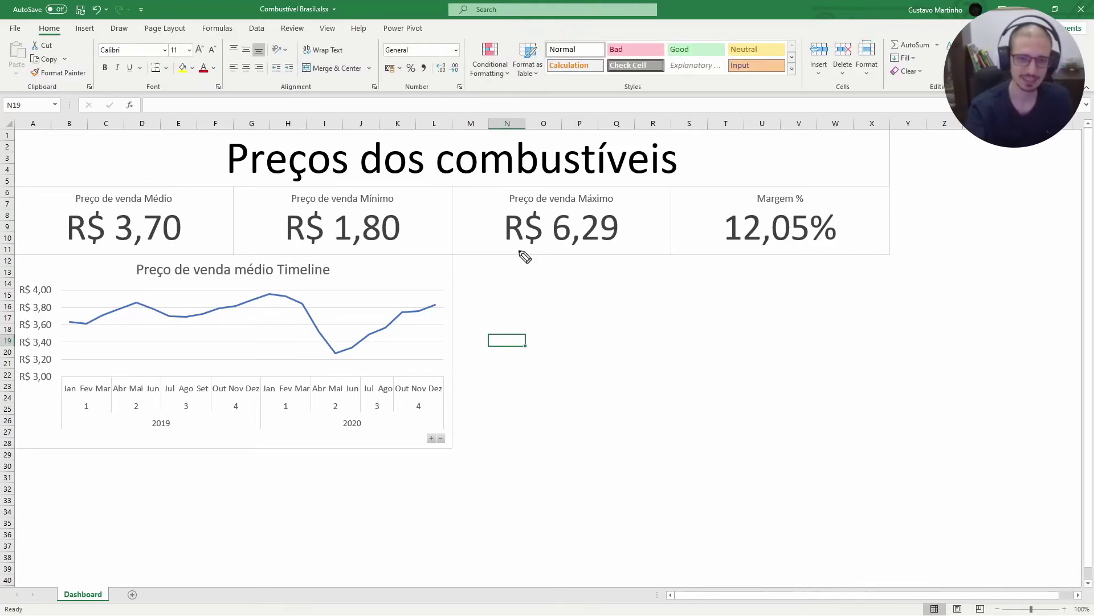
- With the screen pen, mark the chart's upper corner and outline the empty area beside it, beneath the maximum price and margin indicators
{"action": "left_click_drag", "start_coordinate": [442, 266], "coordinate": [446, 251]}
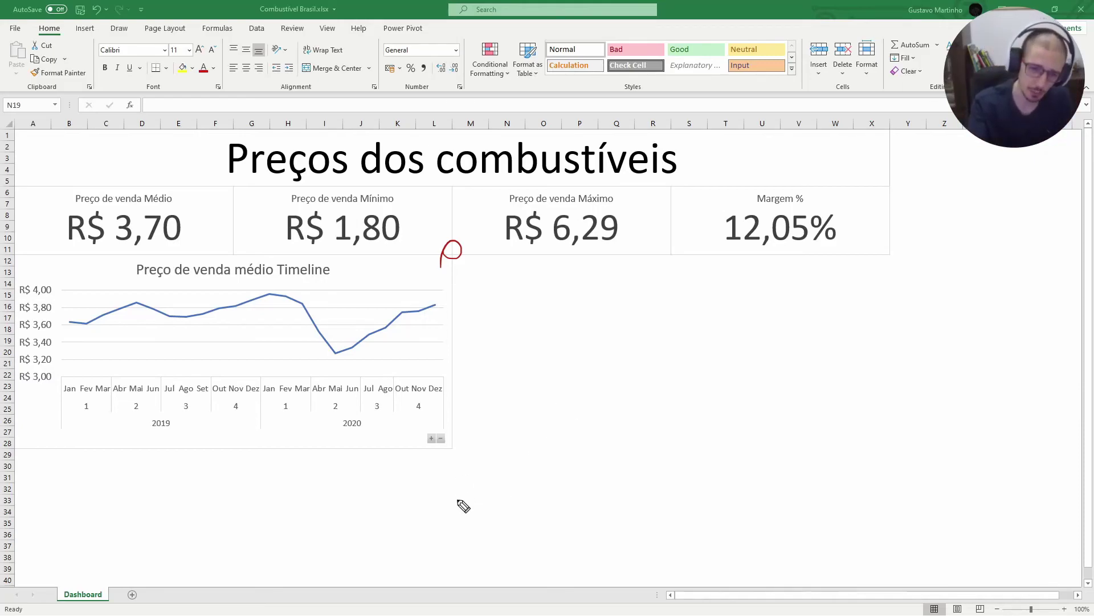
{"action": "left_click_drag", "start_coordinate": [450, 450], "coordinate": [851, 449]}
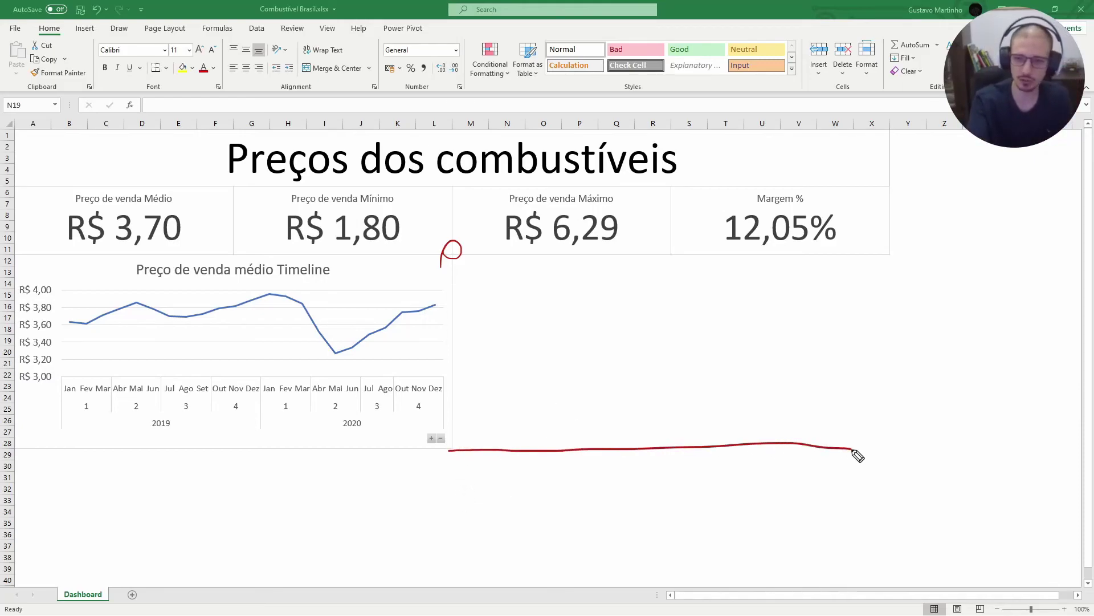
{"action": "mouse_move", "coordinate": [901, 245]}
{"action": "left_mouse_down"}
{"action": "mouse_move", "coordinate": [888, 458]}
{"action": "mouse_move", "coordinate": [898, 439]}
{"action": "left_mouse_up"}
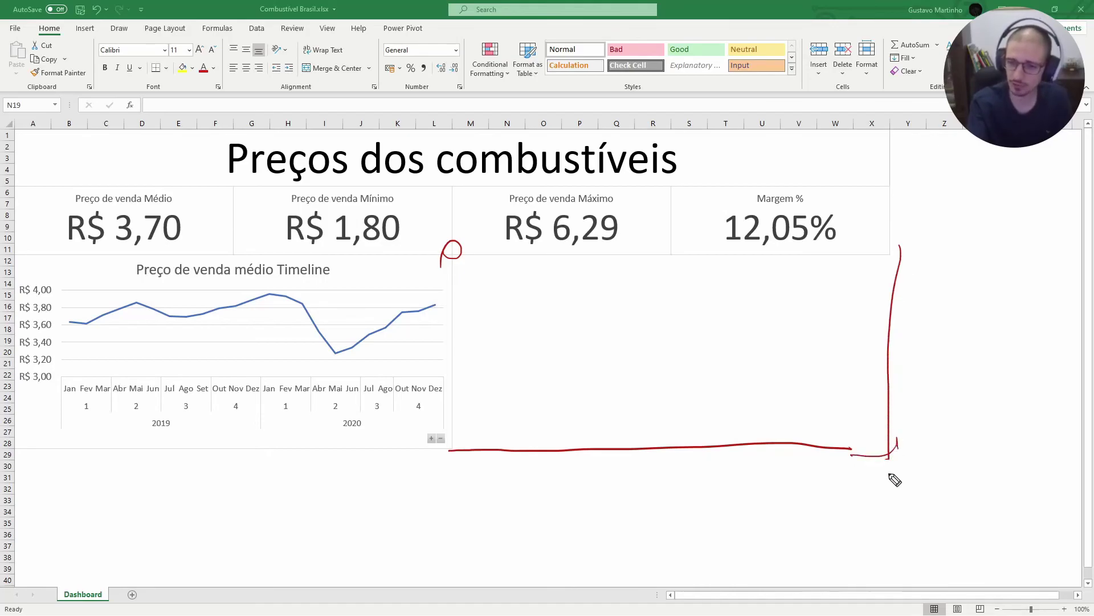